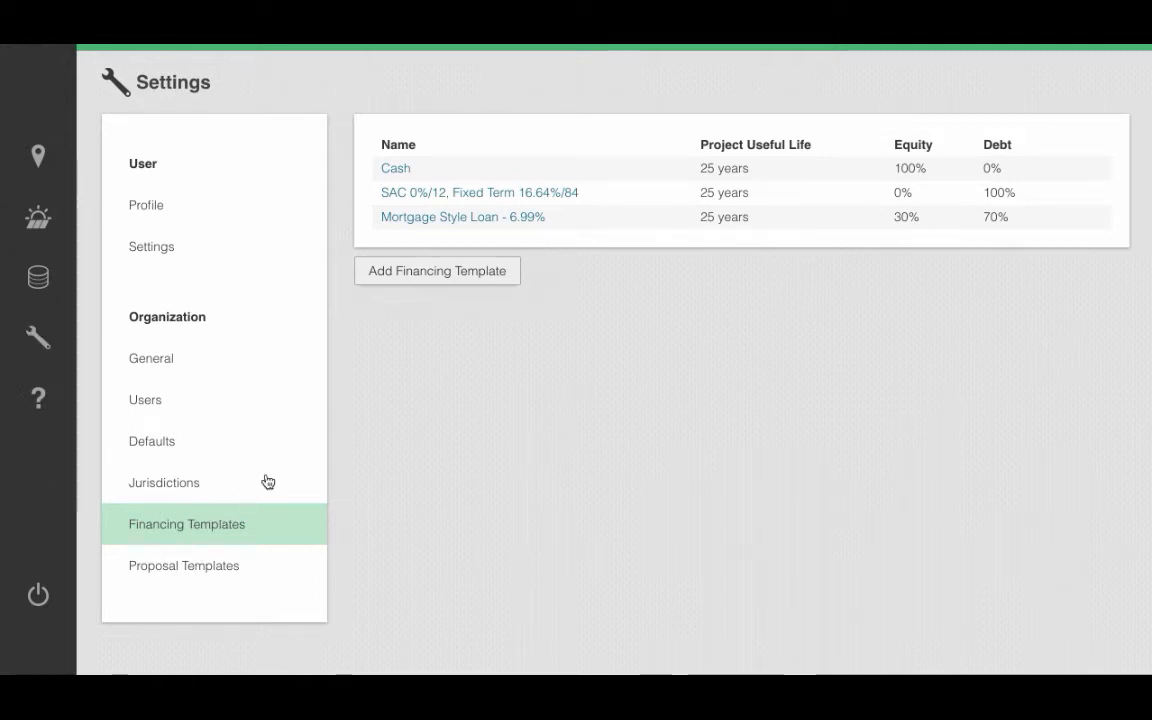
Step: Create a new residential financing template named "Lease Option"
{"action": "left_click", "coordinate": [447, 276]}
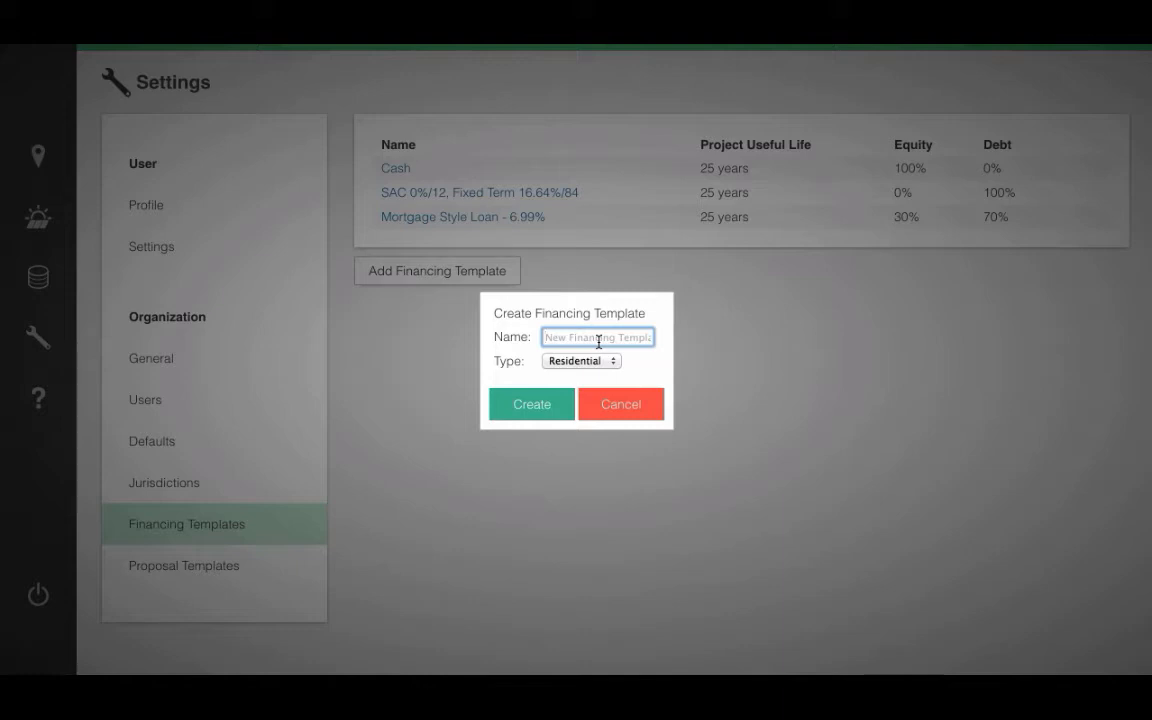
{"action": "type", "text": "Lease Option"}
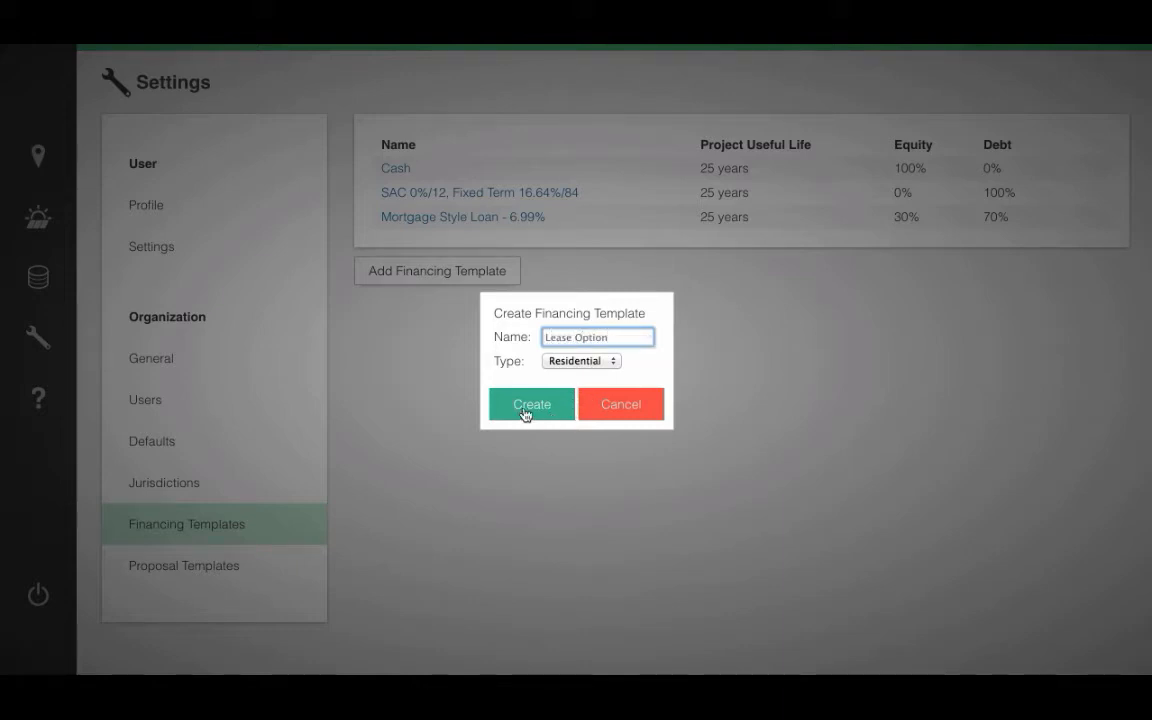
{"action": "left_click", "coordinate": [525, 410]}
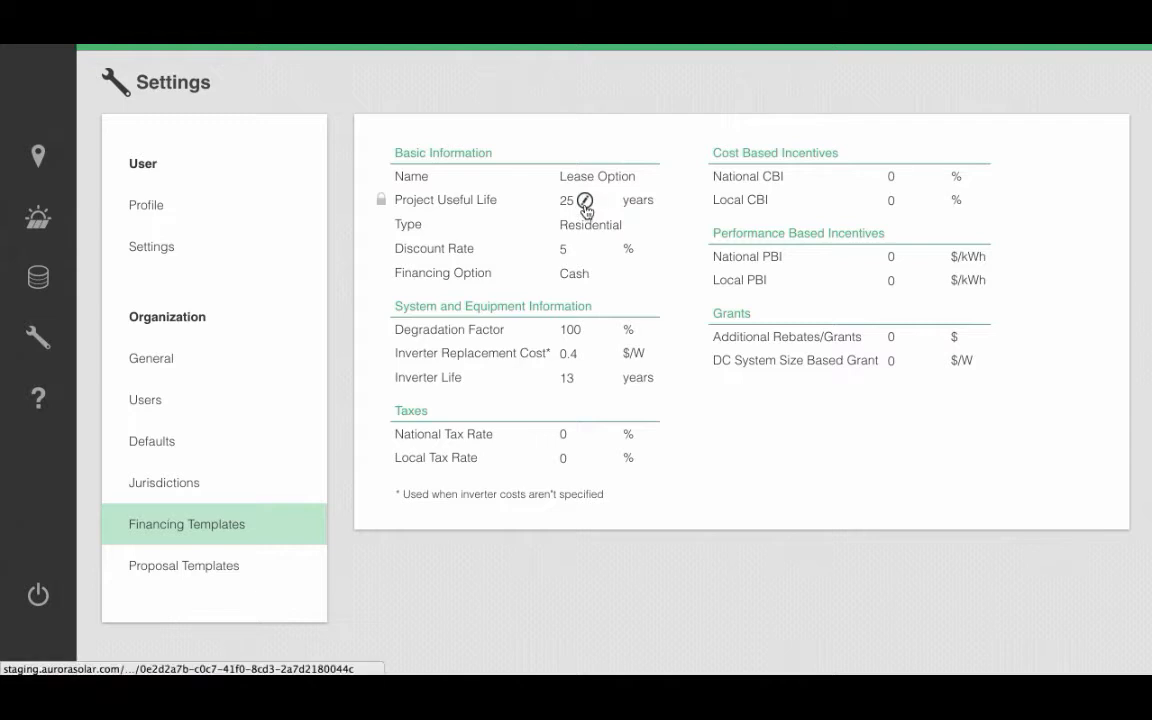
Step: Set the Lease Option template's project useful life to 20 years and its financing option to Lease (Beta)
{"action": "left_click", "coordinate": [585, 201]}
{"action": "type", "text": "20"}
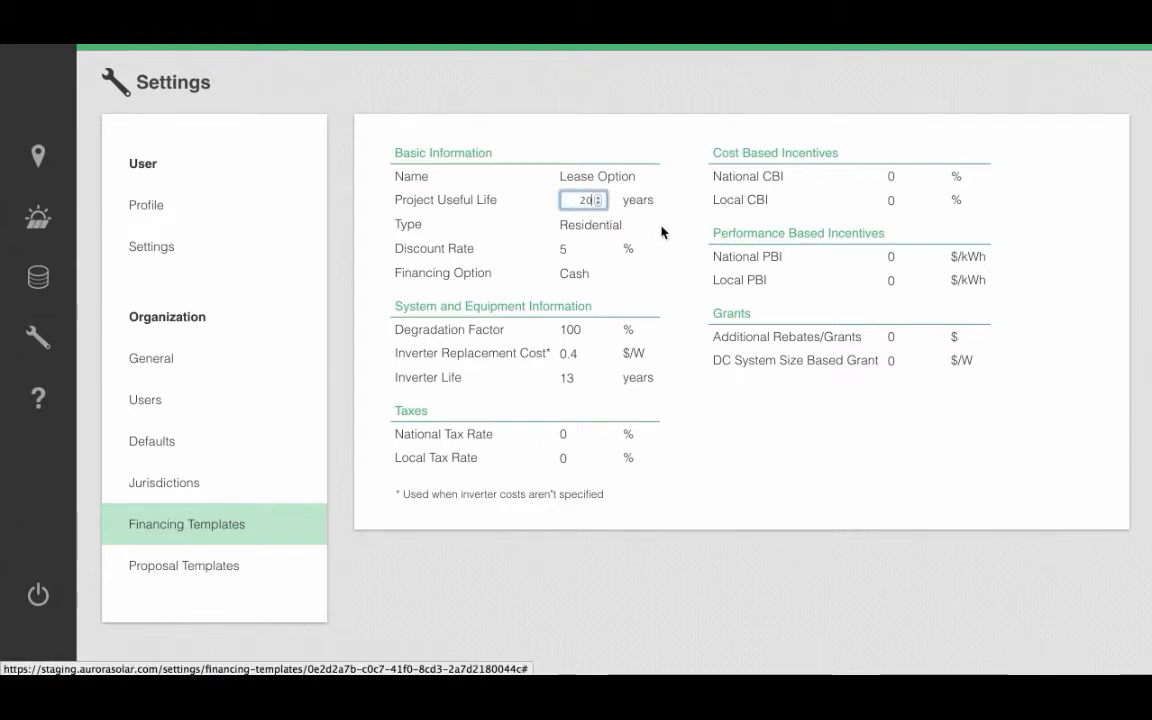
{"action": "left_click", "coordinate": [672, 254]}
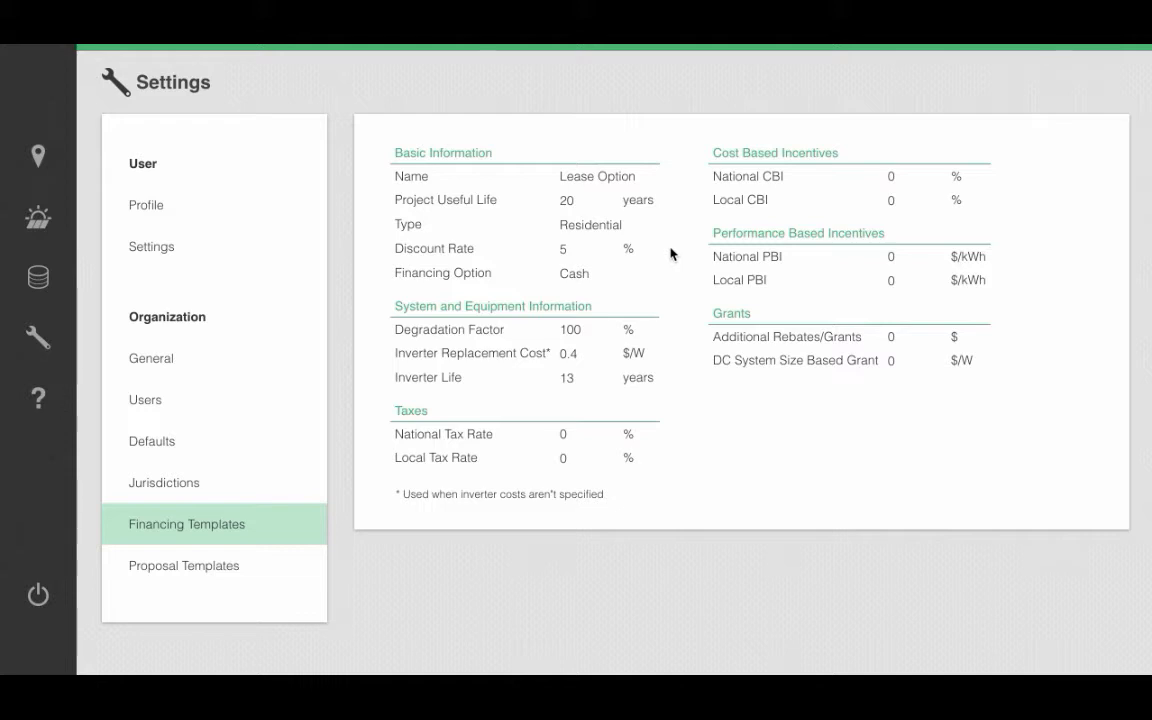
{"action": "left_click", "coordinate": [586, 274]}
{"action": "left_click", "coordinate": [589, 275]}
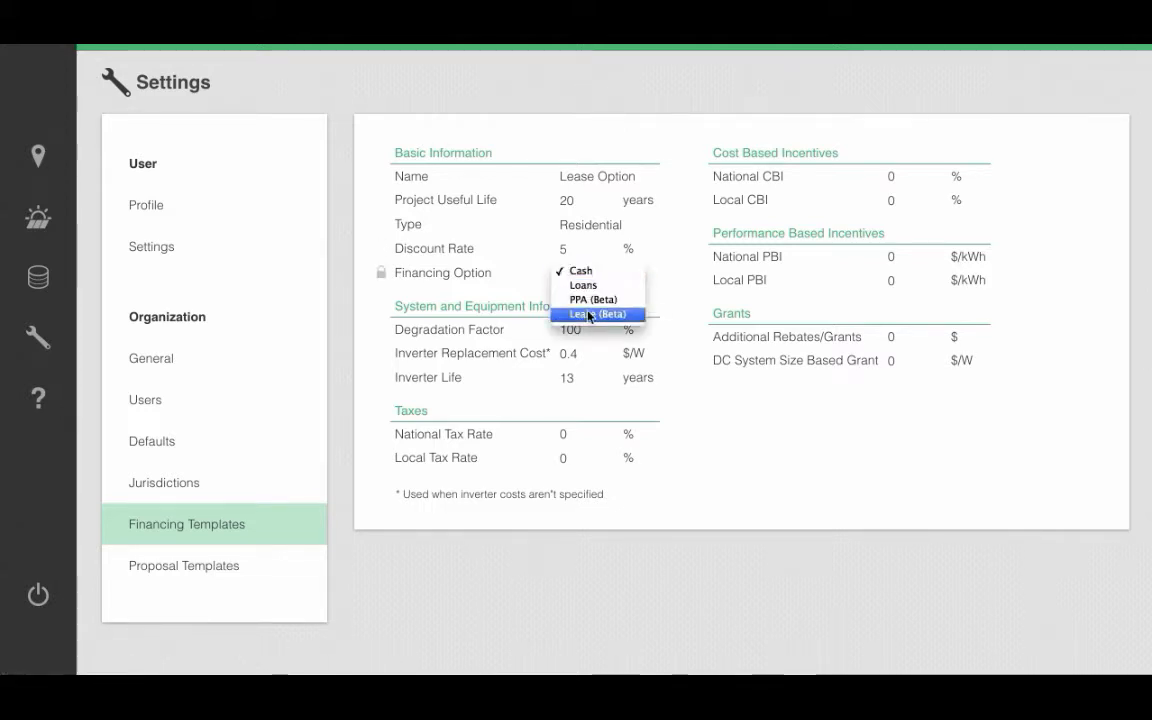
{"action": "left_click", "coordinate": [598, 313]}
{"action": "left_click", "coordinate": [675, 291]}
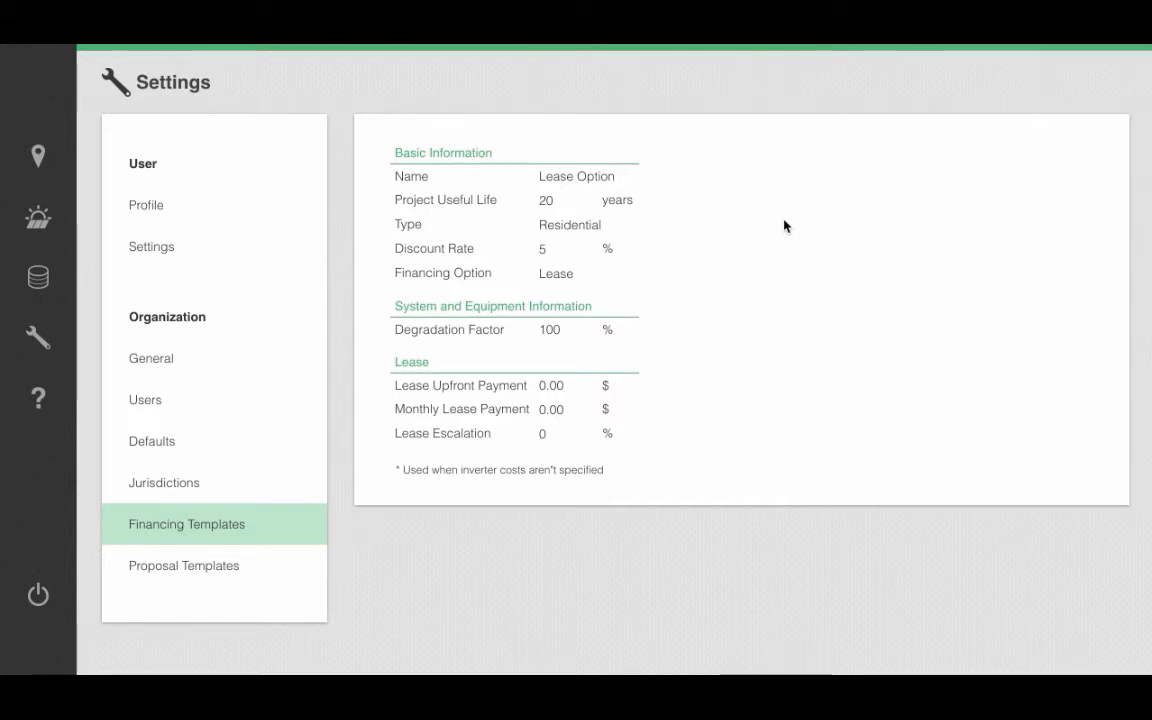
Step: Set the Lease Option template's degradation factor to 99.5%
{"action": "mouse_move", "coordinate": [584, 327]}
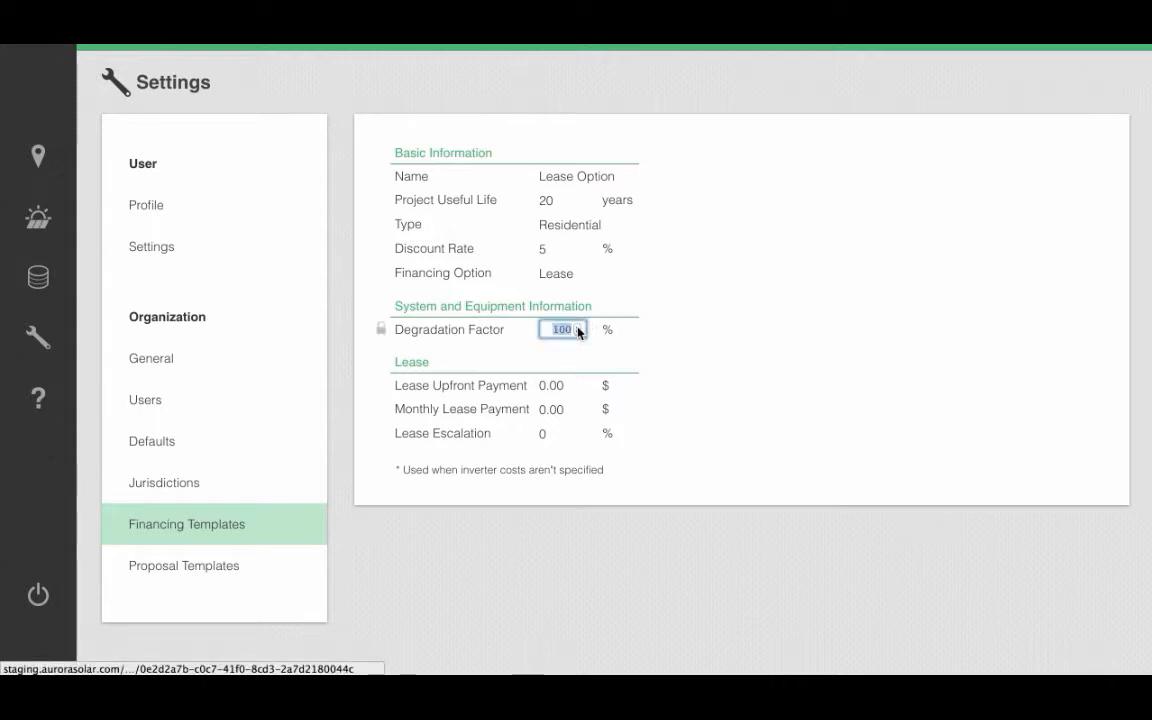
{"action": "type", "text": "99.5"}
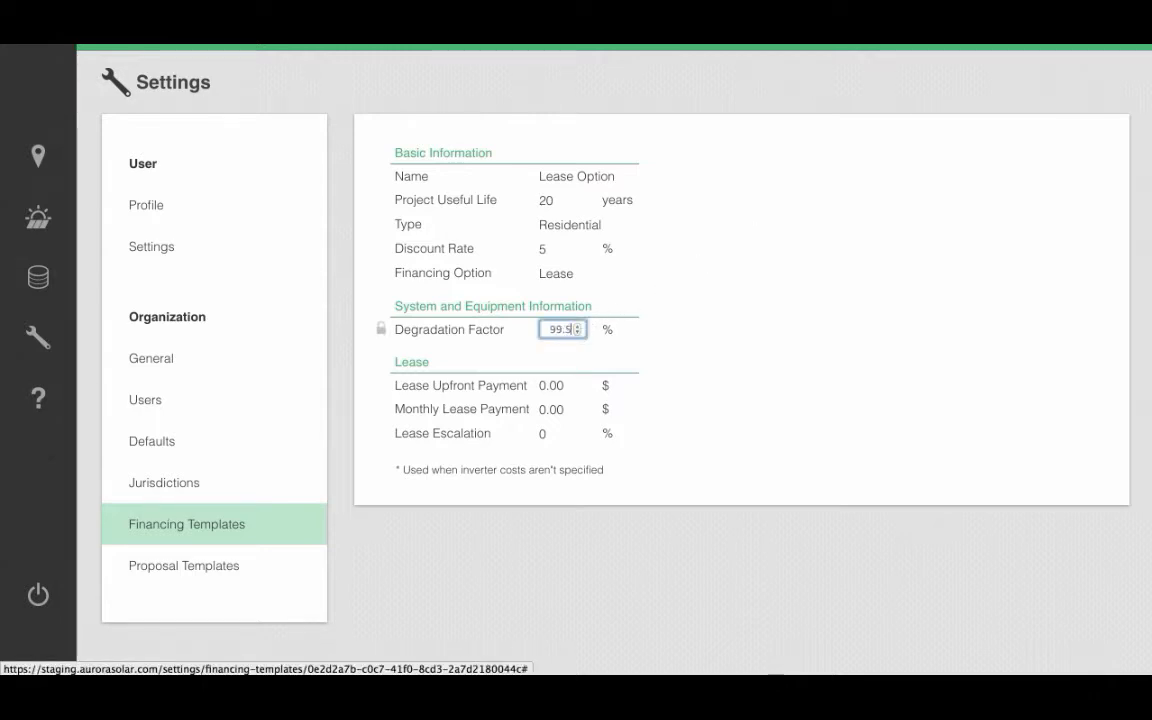
{"action": "left_click", "coordinate": [700, 363]}
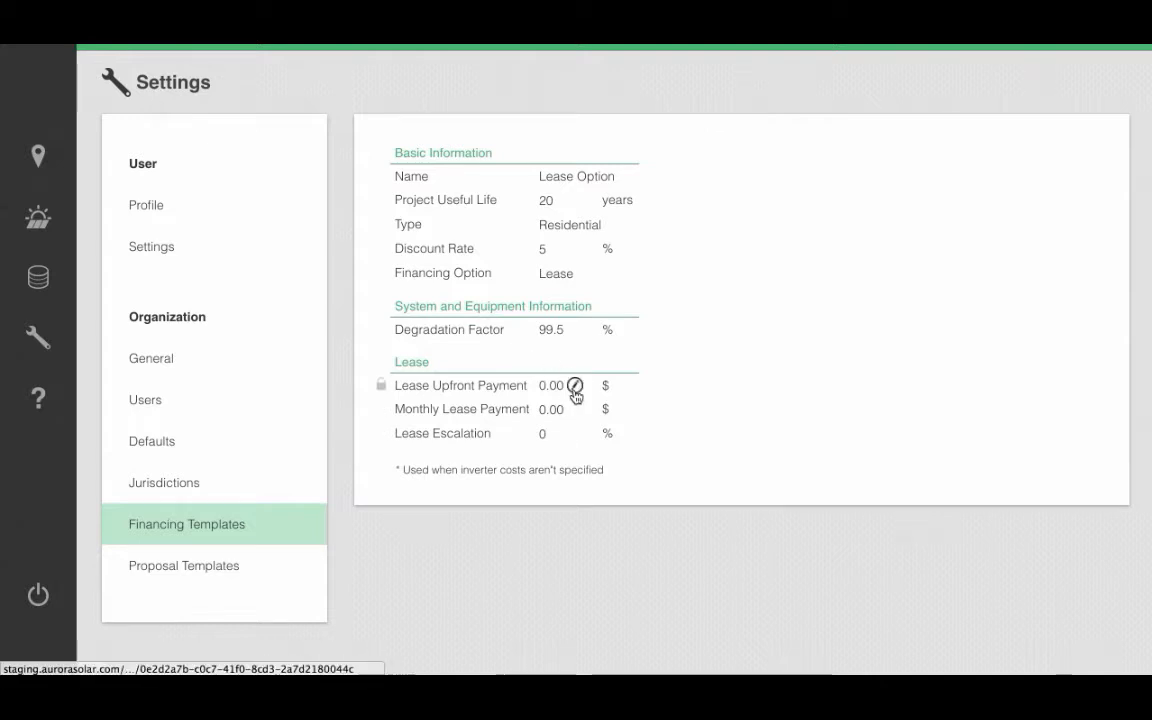
Step: Set the lease upfront payment to $5,000
{"action": "left_click", "coordinate": [575, 386]}
{"action": "type", "text": "5,0"}
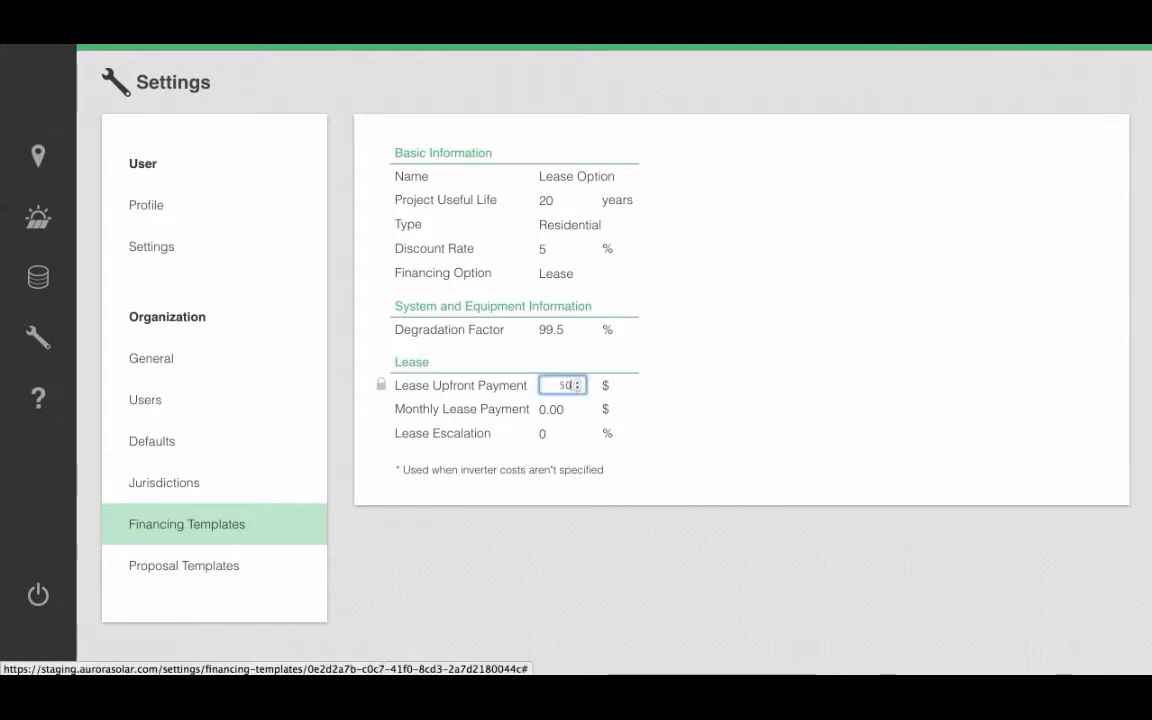
{"action": "type", "text": "00"}
{"action": "left_click", "coordinate": [720, 444]}
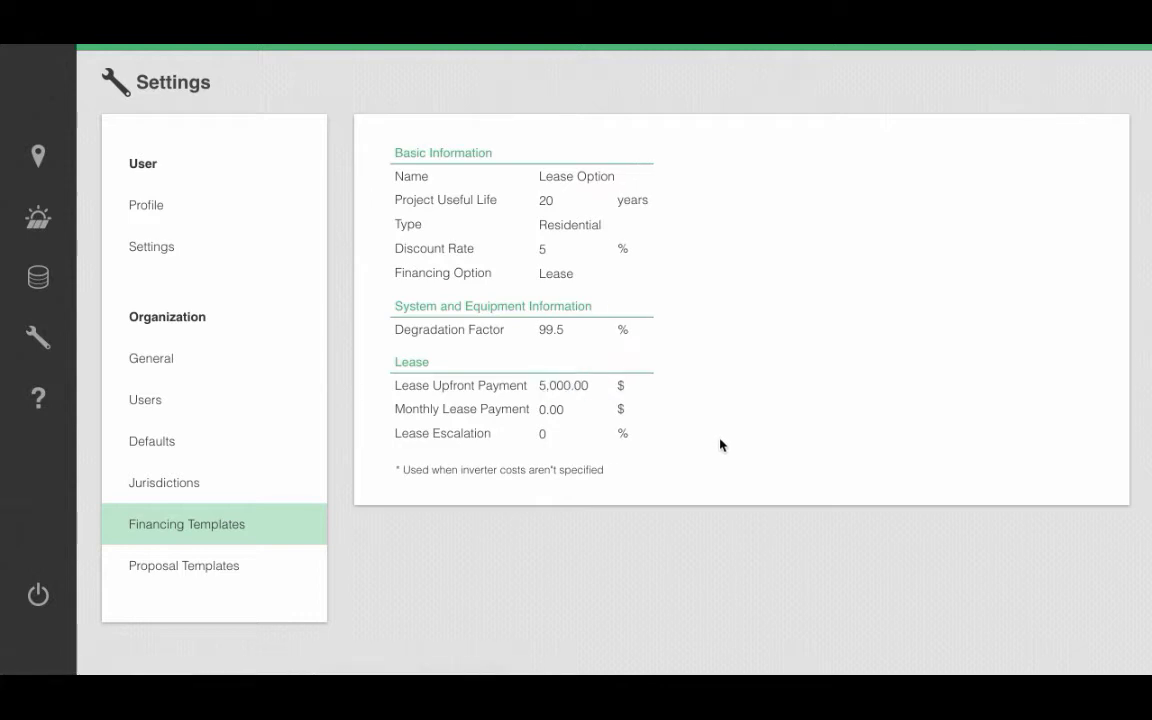
Step: Reset the lease upfront payment to $0
{"action": "left_click", "coordinate": [596, 386]}
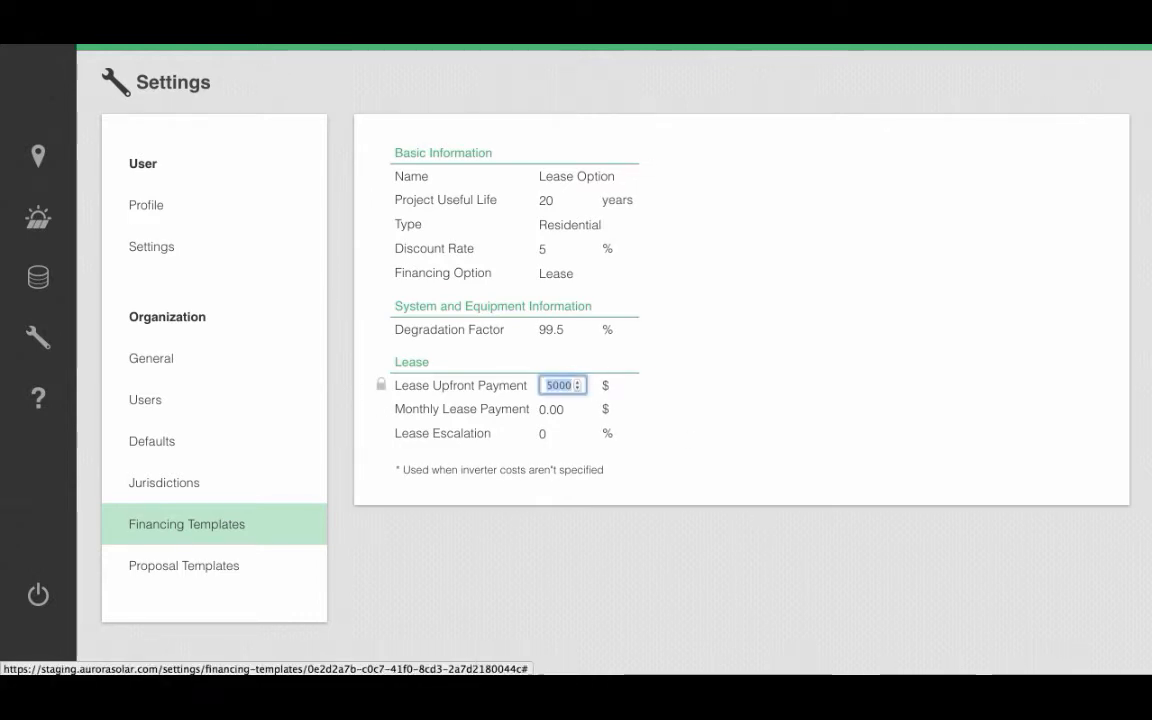
{"action": "type", "text": "0"}
{"action": "left_click", "coordinate": [673, 398]}
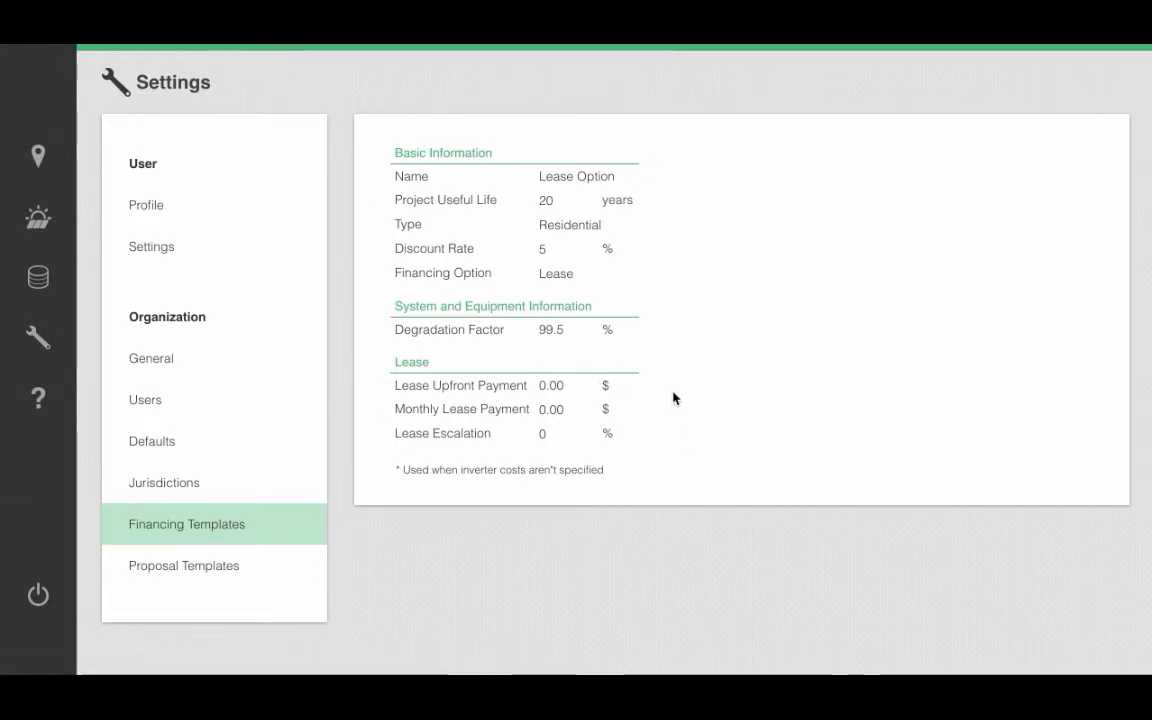
Step: Set the lease escalation of the Lease Option template to 2.99%
{"action": "left_click", "coordinate": [560, 433]}
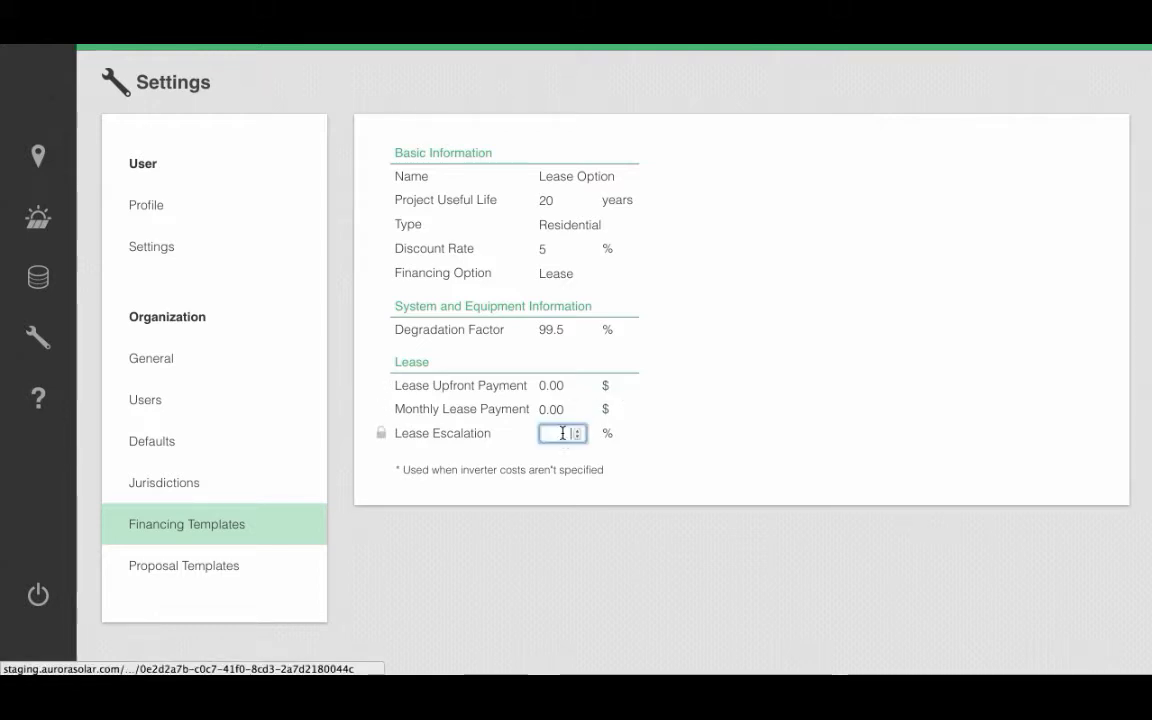
{"action": "type", "text": "2.99"}
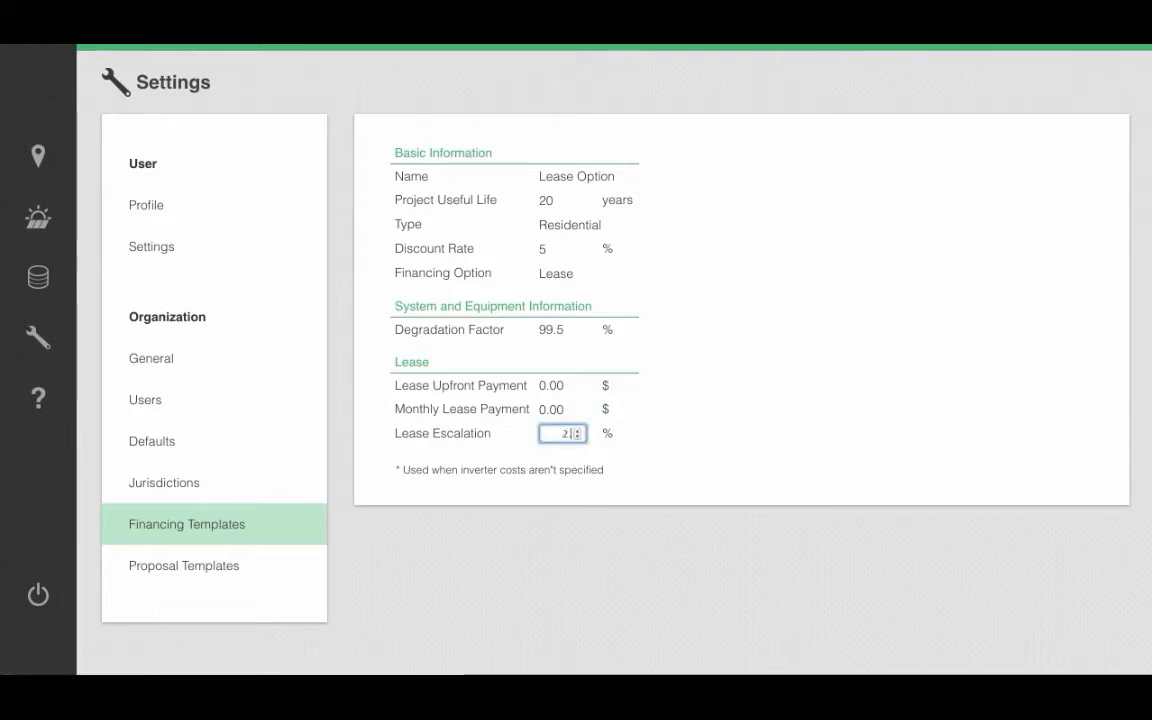
{"action": "left_click", "coordinate": [702, 413]}
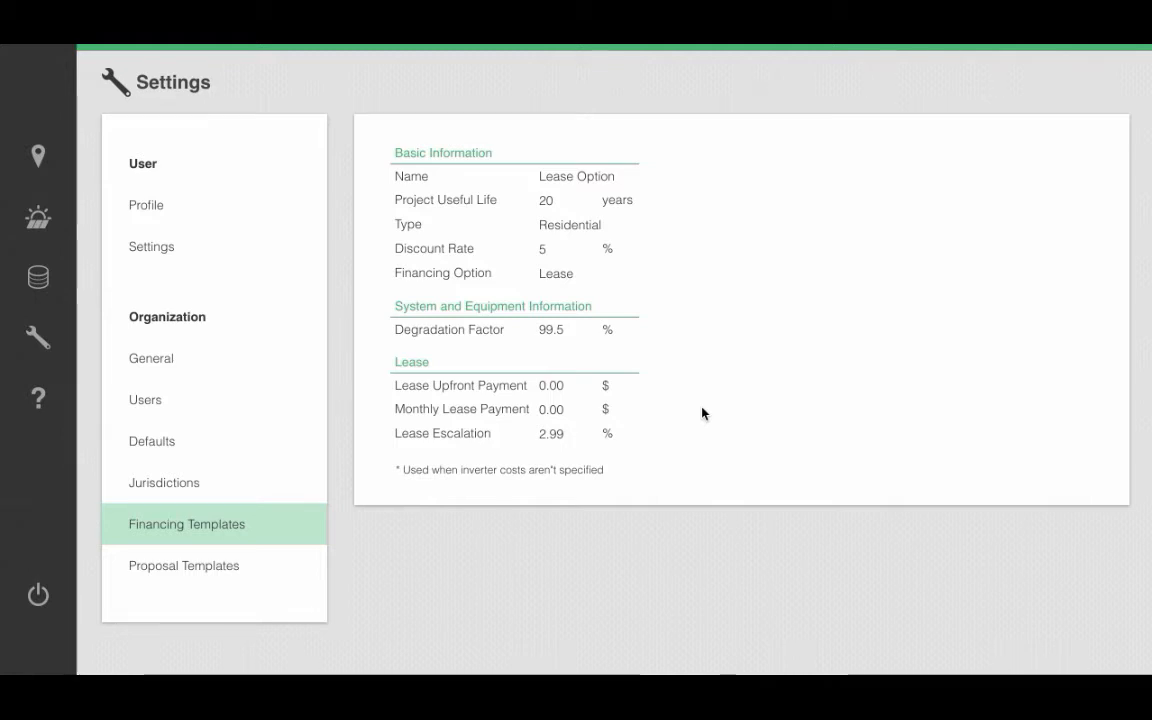
Step: Lock the Lease Escalation, Degradation Factor, Financing Option, Discount Rate and Project Useful Life fields of the lease template
{"action": "left_click", "coordinate": [381, 437]}
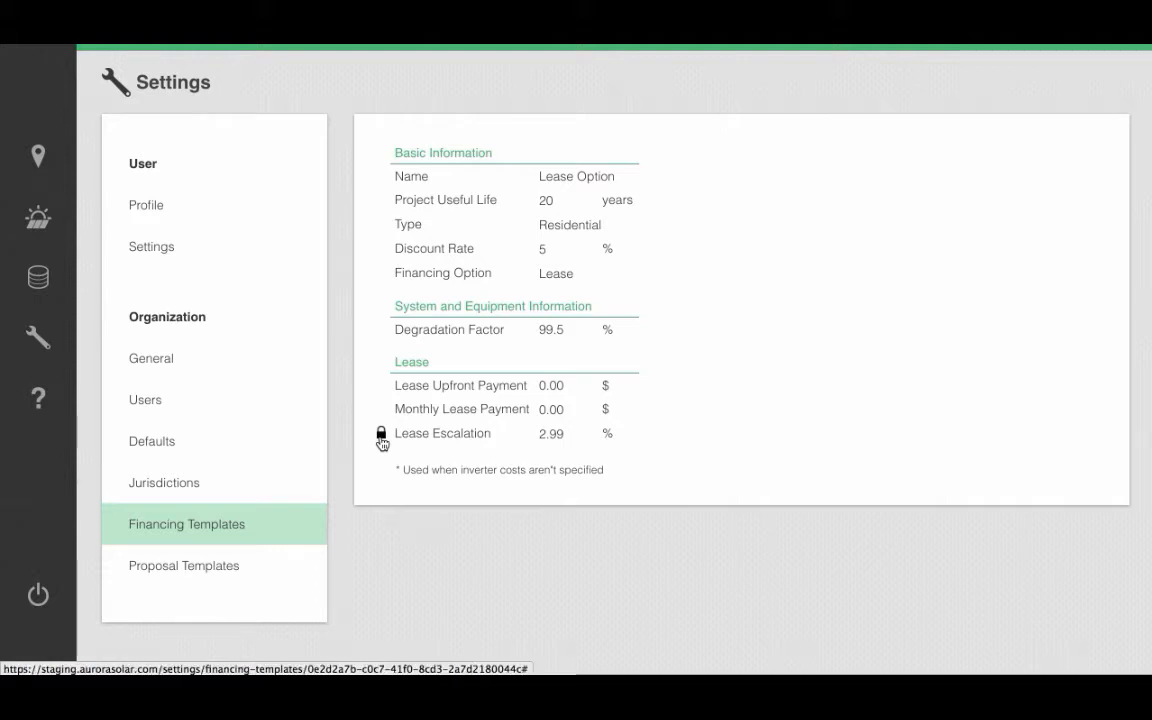
{"action": "left_click", "coordinate": [382, 330]}
{"action": "left_click", "coordinate": [381, 272]}
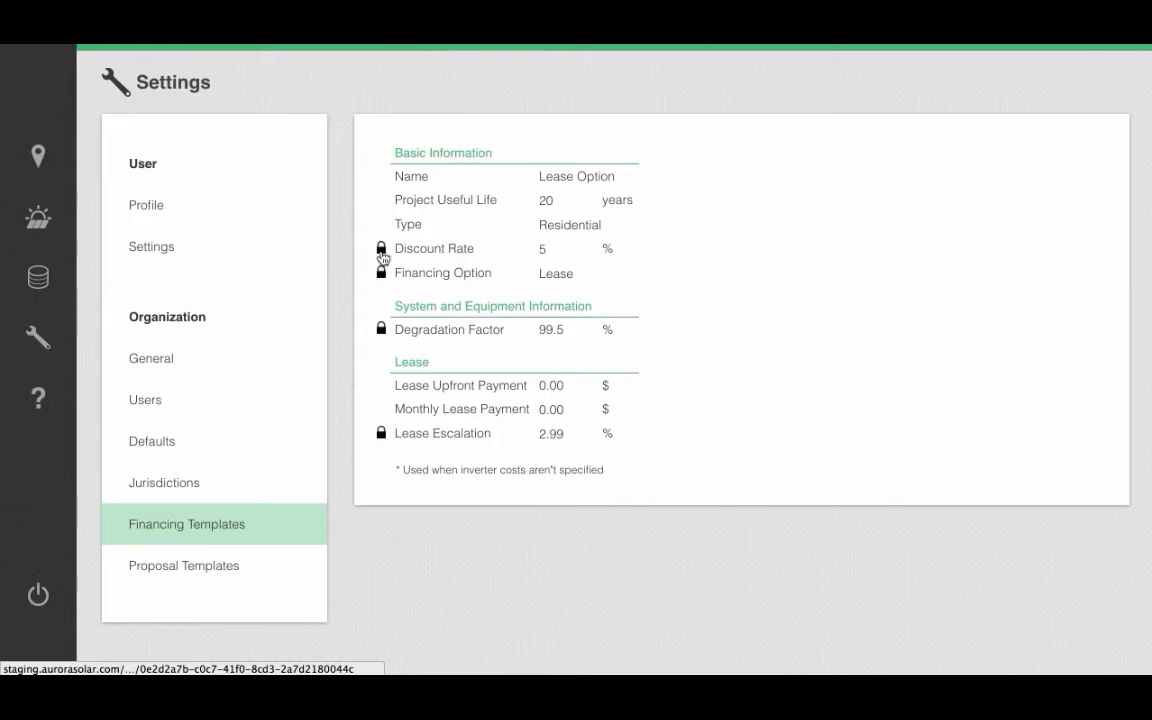
{"action": "left_click", "coordinate": [381, 249]}
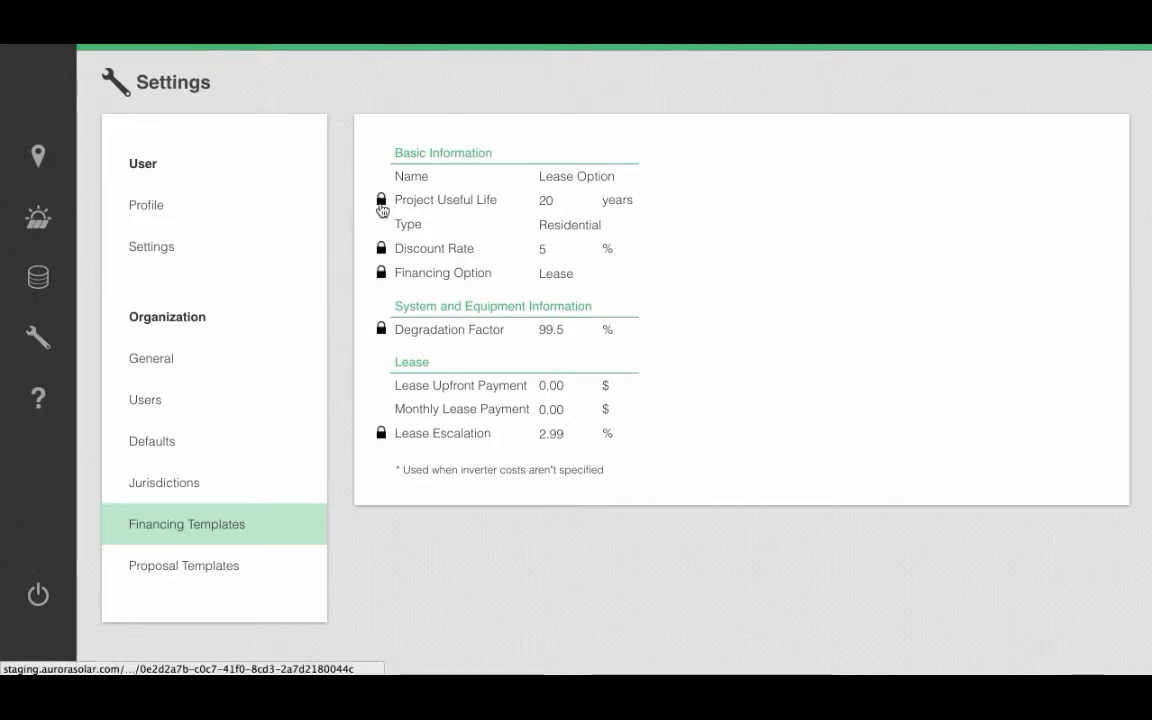
{"action": "left_click", "coordinate": [381, 202]}
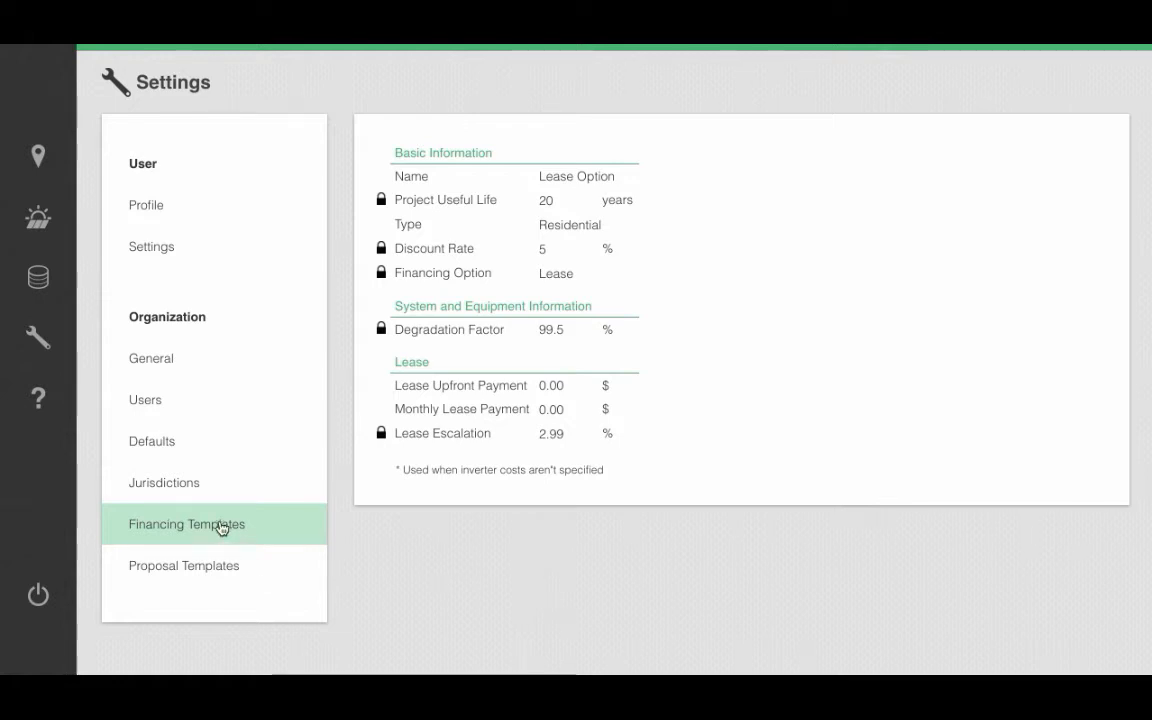
Step: Return to the financing templates list and create a new residential template named "PPA"
{"action": "left_click", "coordinate": [221, 528]}
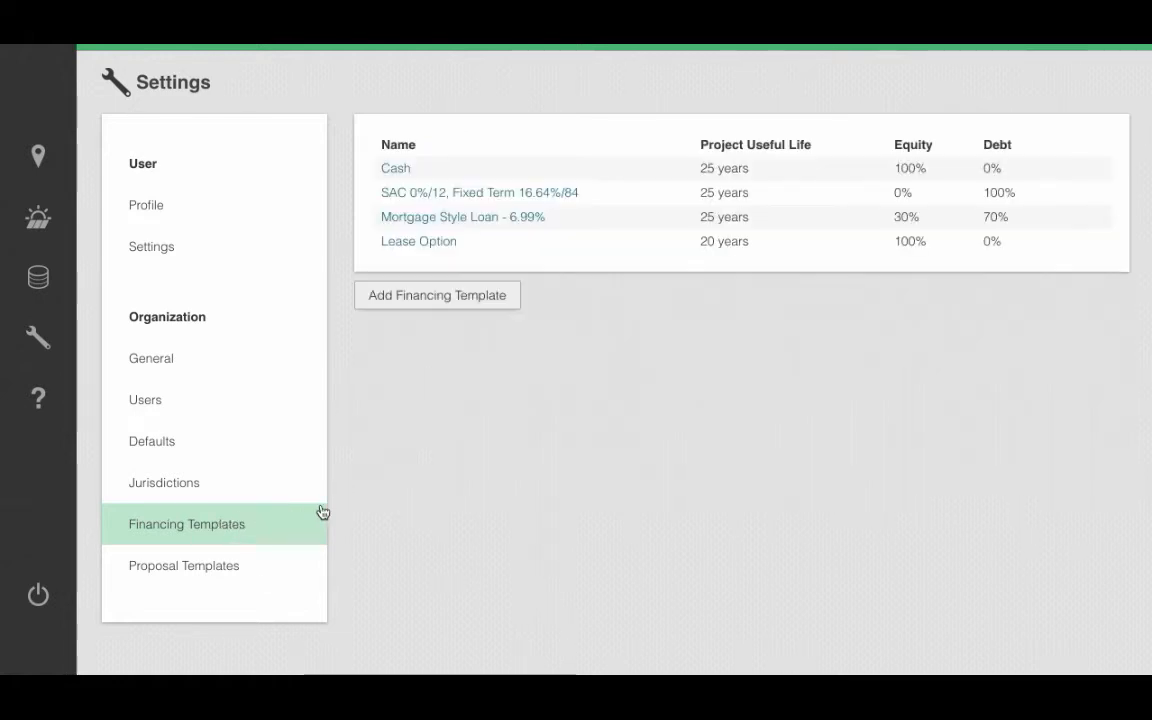
{"action": "left_click", "coordinate": [418, 313]}
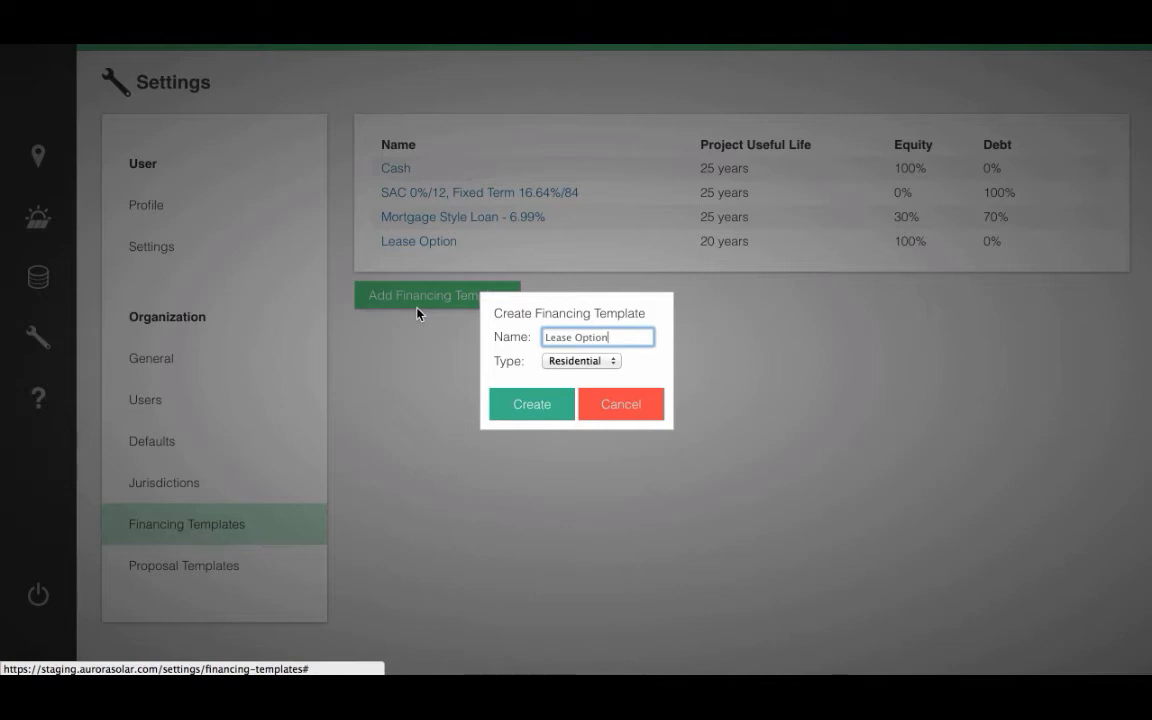
{"action": "key", "text": "super+a"}
{"action": "type", "text": "PPA"}
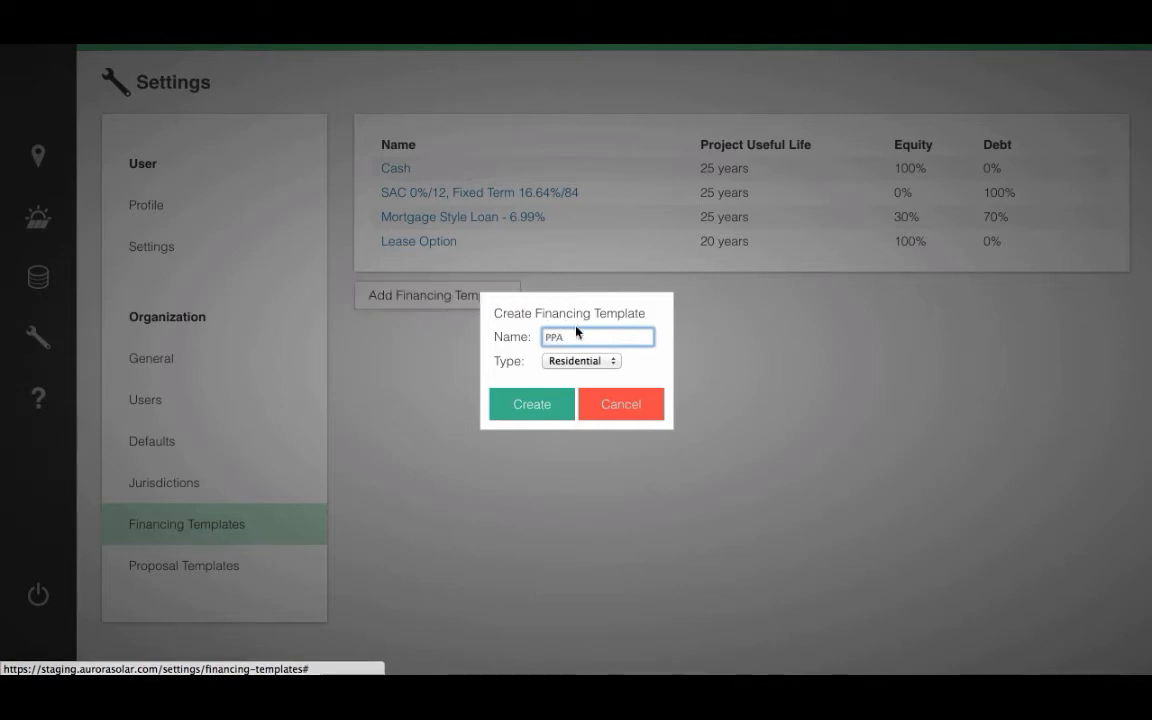
{"action": "left_click", "coordinate": [527, 415]}
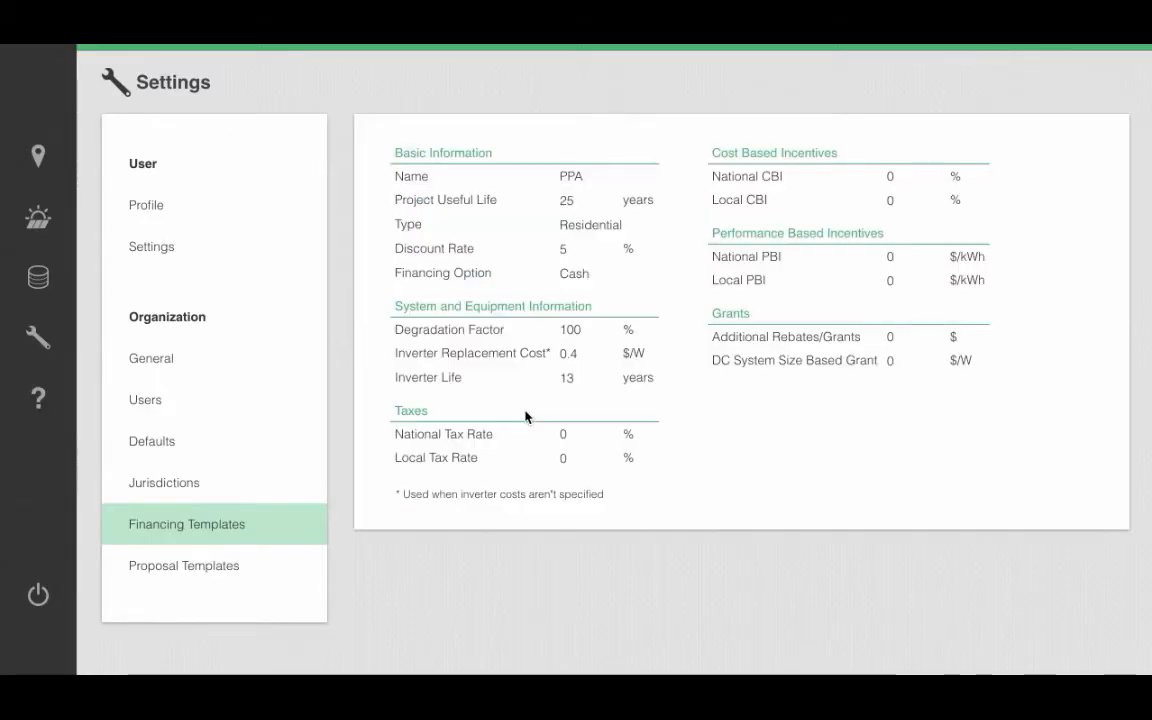
Step: Set the PPA template's project useful life to 20 years and its financing option to PPA (Beta)
{"action": "left_click", "coordinate": [586, 201]}
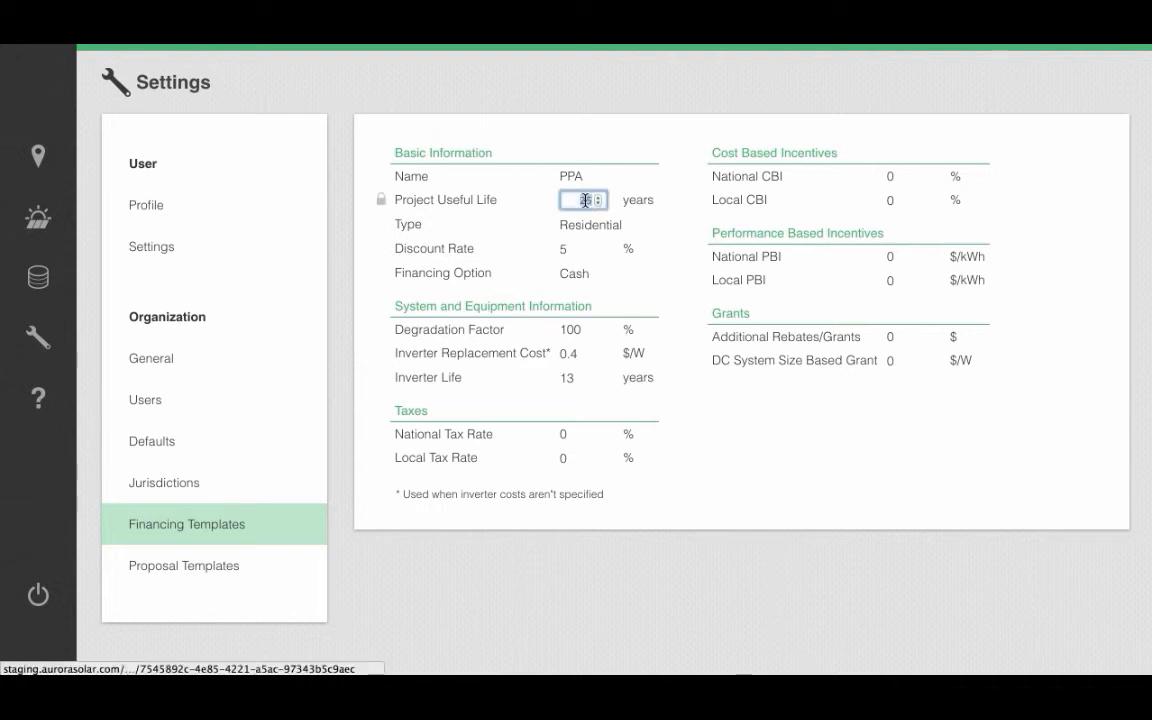
{"action": "type", "text": "20"}
{"action": "left_click", "coordinate": [600, 275]}
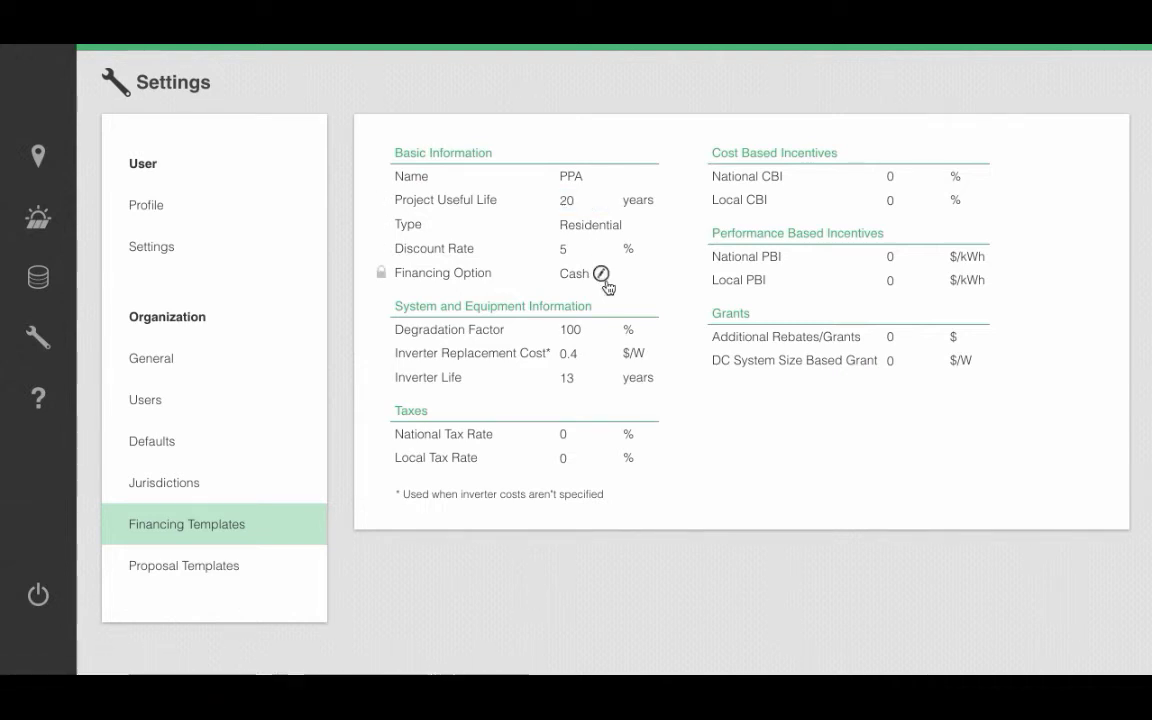
{"action": "left_click", "coordinate": [603, 278]}
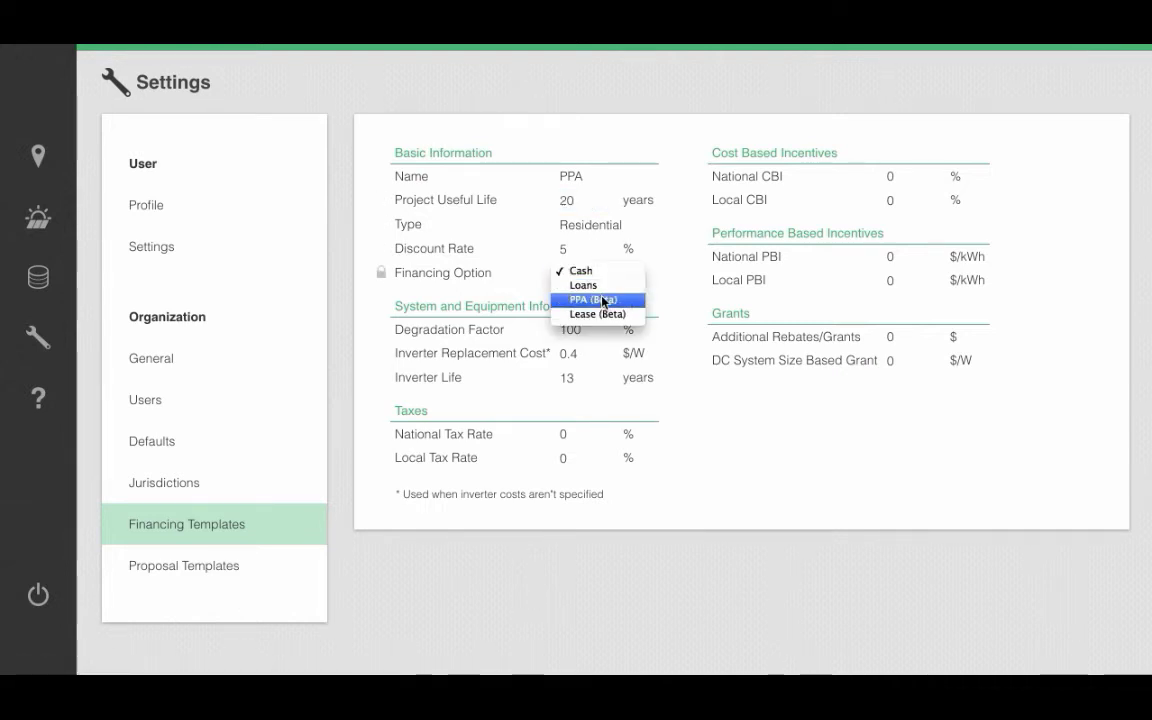
{"action": "left_click", "coordinate": [602, 298]}
Step: Set the PPA template's degradation factor to 99.5%
{"action": "left_click", "coordinate": [560, 329]}
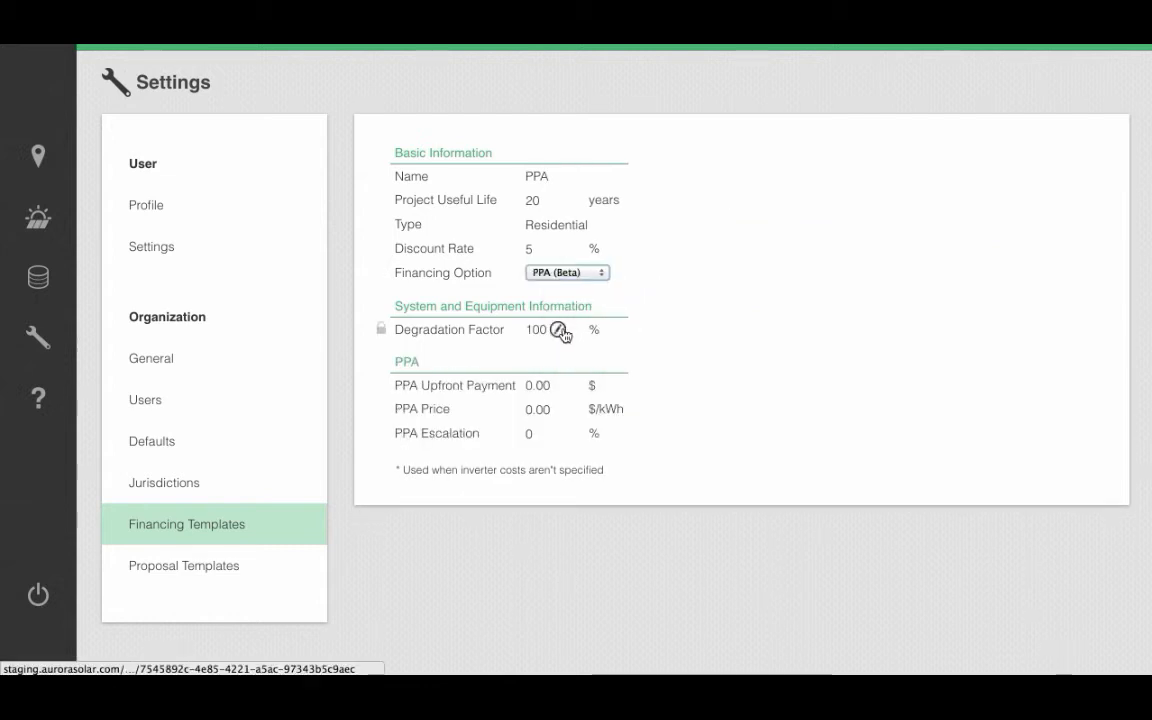
{"action": "type", "text": "99.5"}
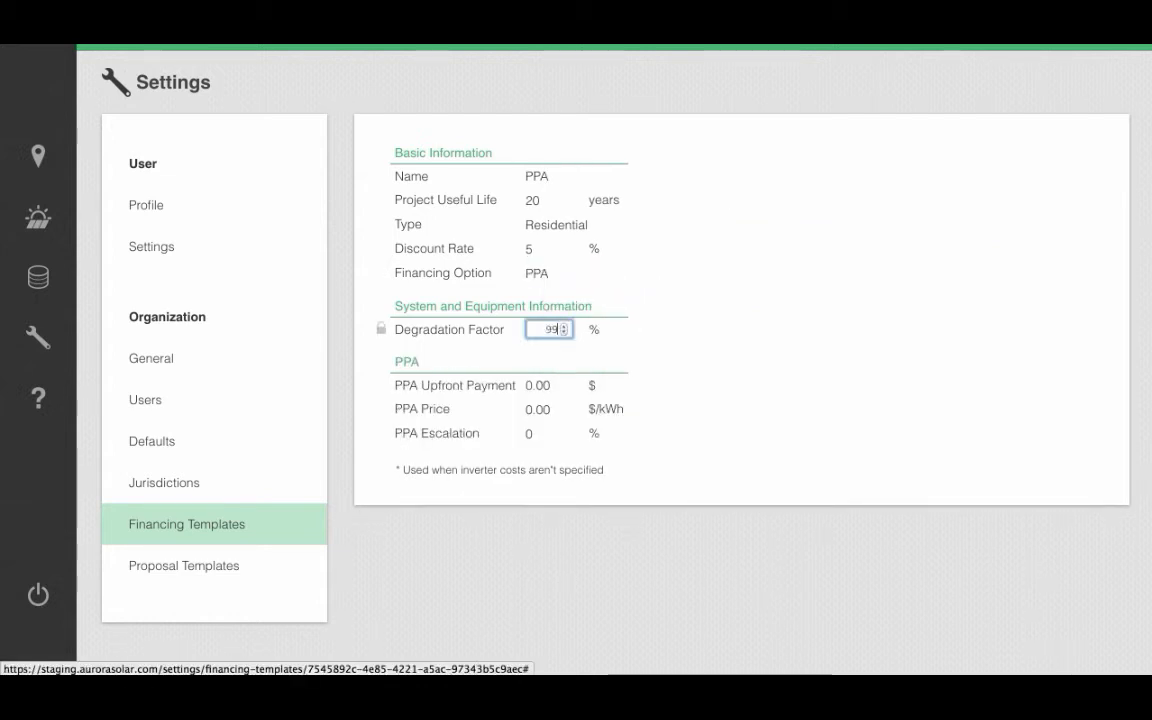
{"action": "left_click", "coordinate": [670, 398]}
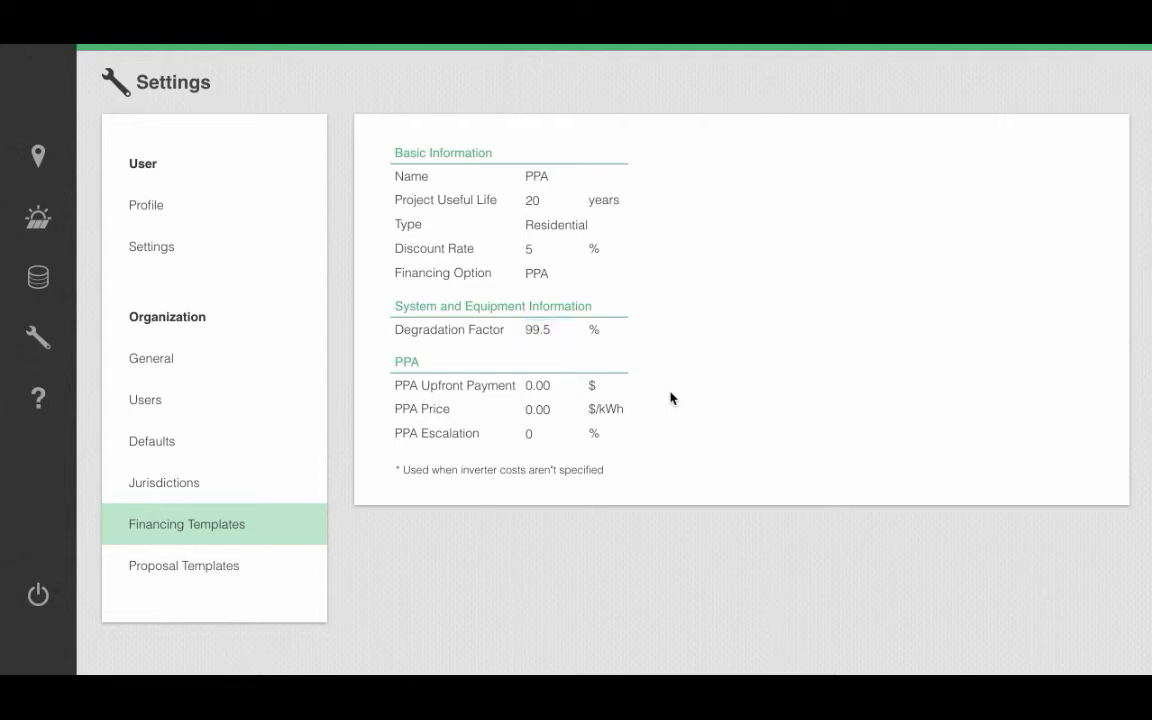
Step: Set the PPA escalation to 2.99% and lock that field
{"action": "left_click", "coordinate": [545, 433]}
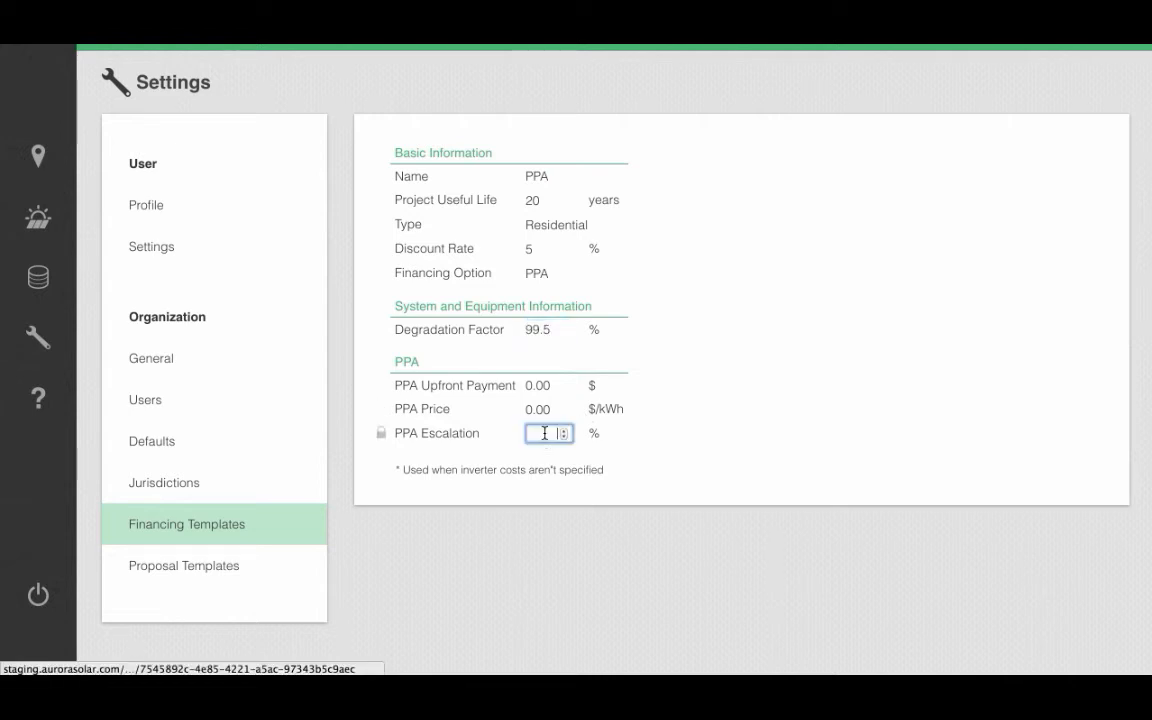
{"action": "type", "text": "2.99"}
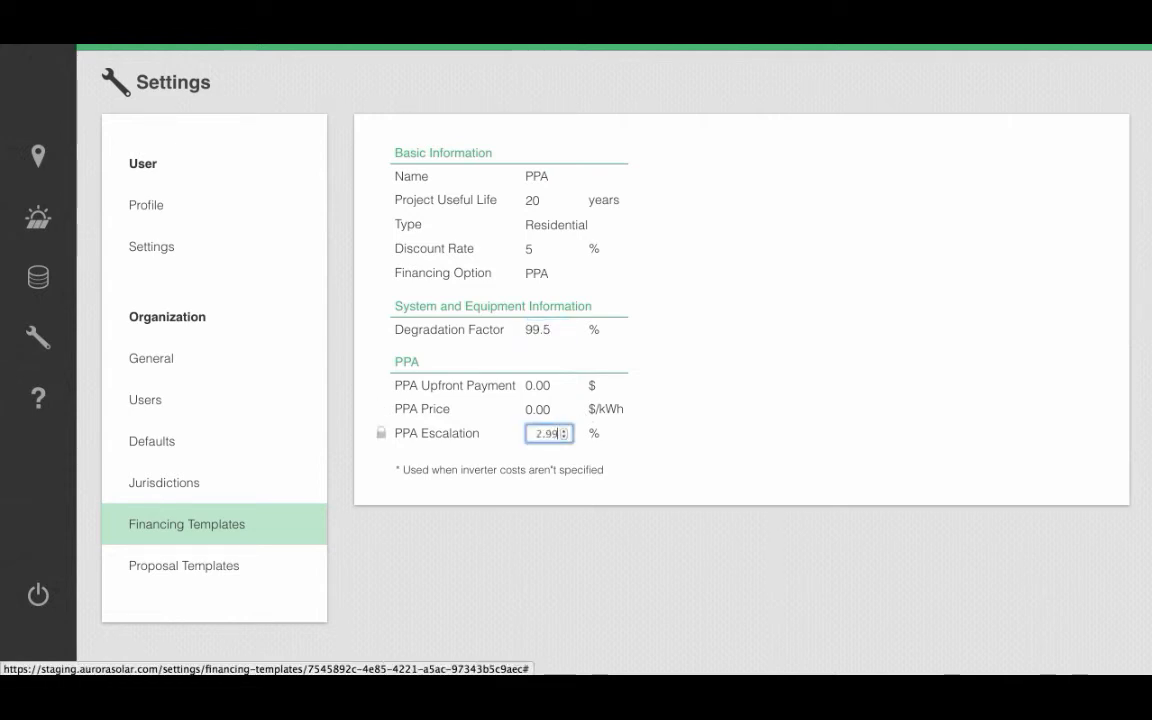
{"action": "left_click", "coordinate": [661, 458]}
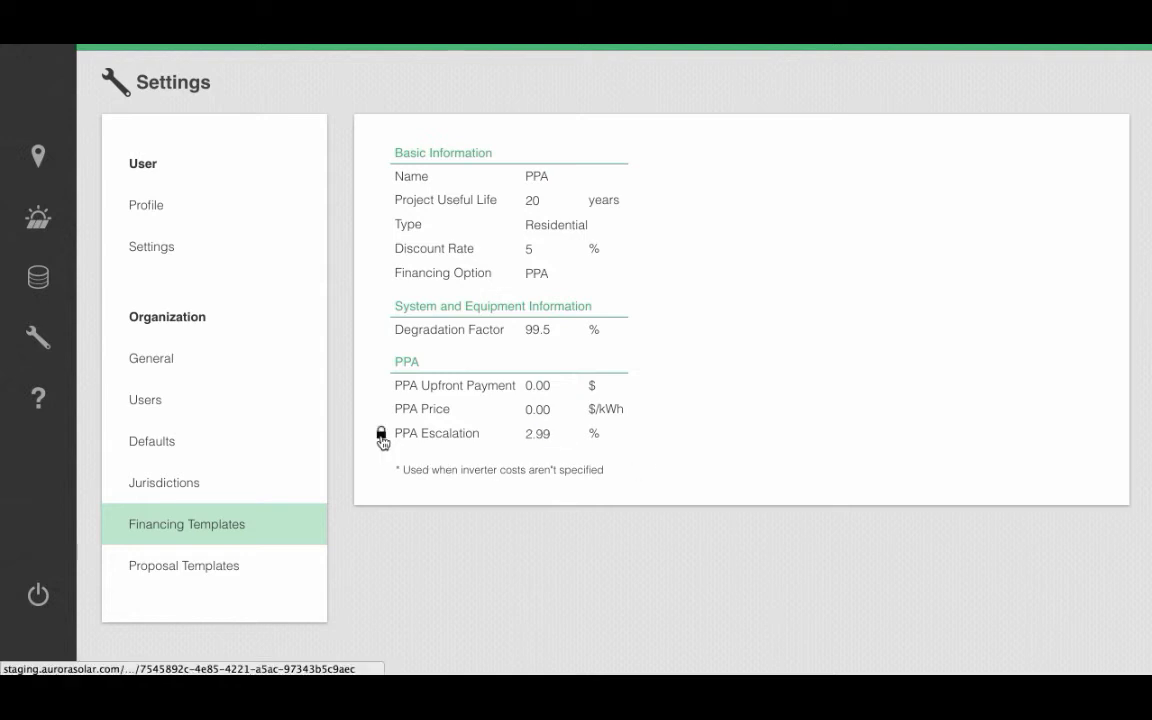
{"action": "left_click", "coordinate": [381, 436]}
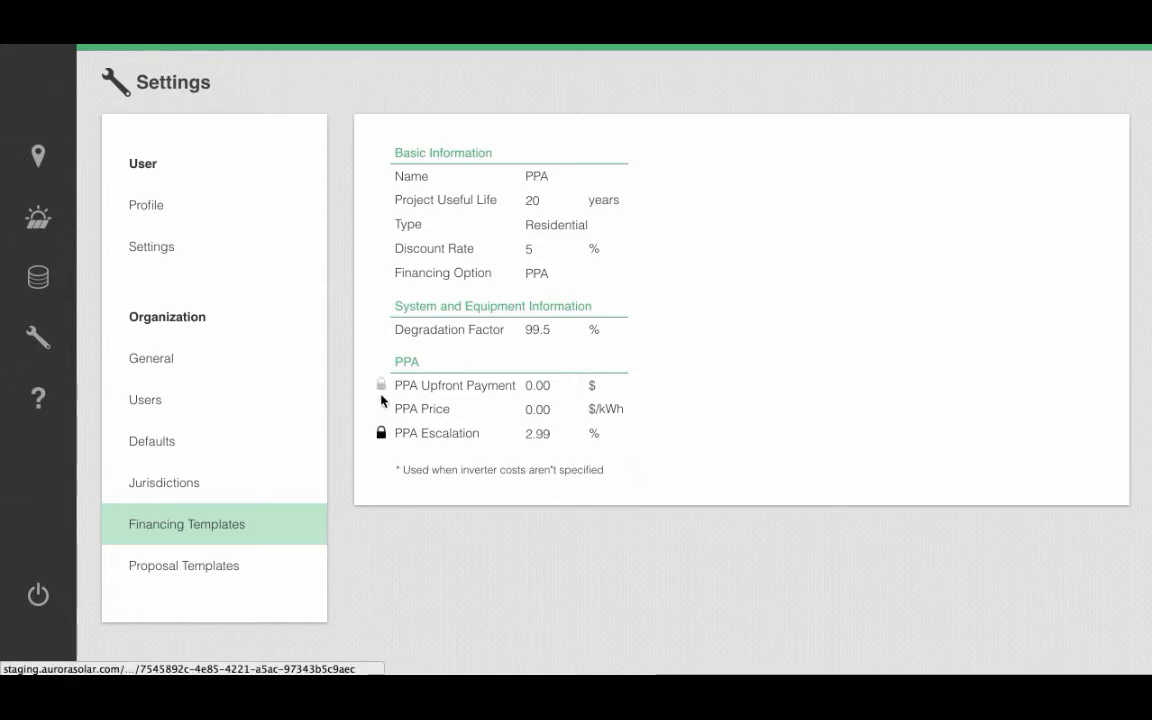
Step: Lock the Financing Option, Discount Rate and Project Useful Life fields in the PPA template
{"action": "left_click", "coordinate": [381, 272]}
{"action": "left_click", "coordinate": [381, 249]}
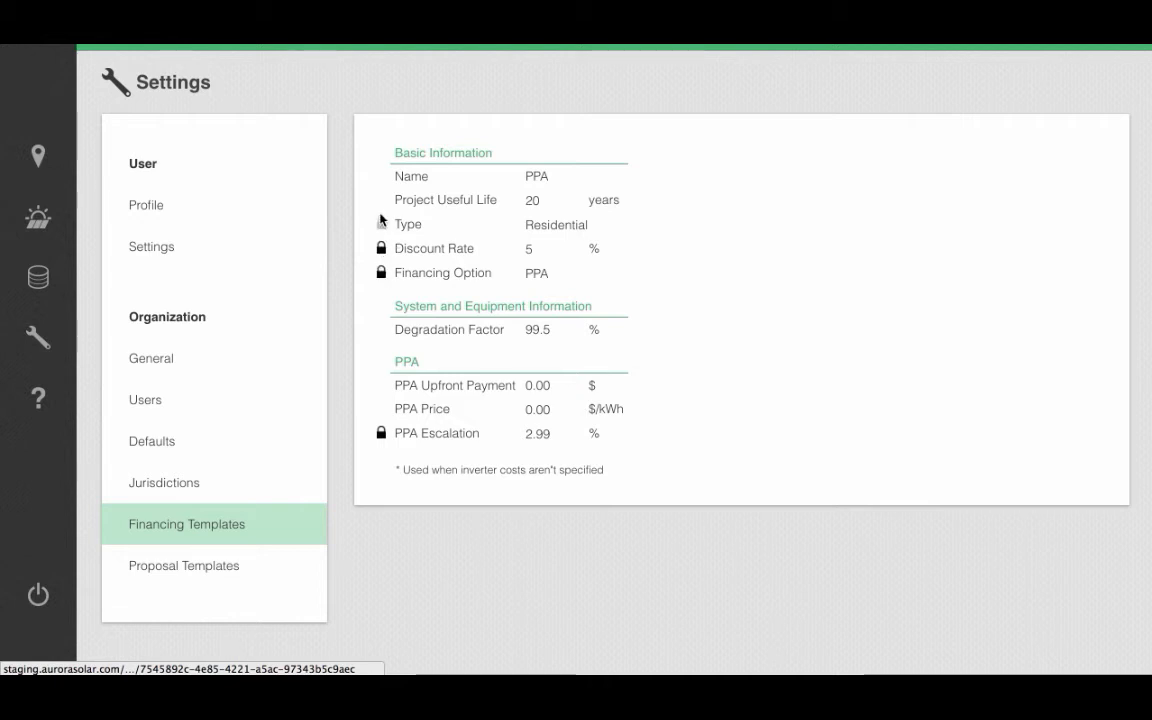
{"action": "left_click", "coordinate": [381, 201]}
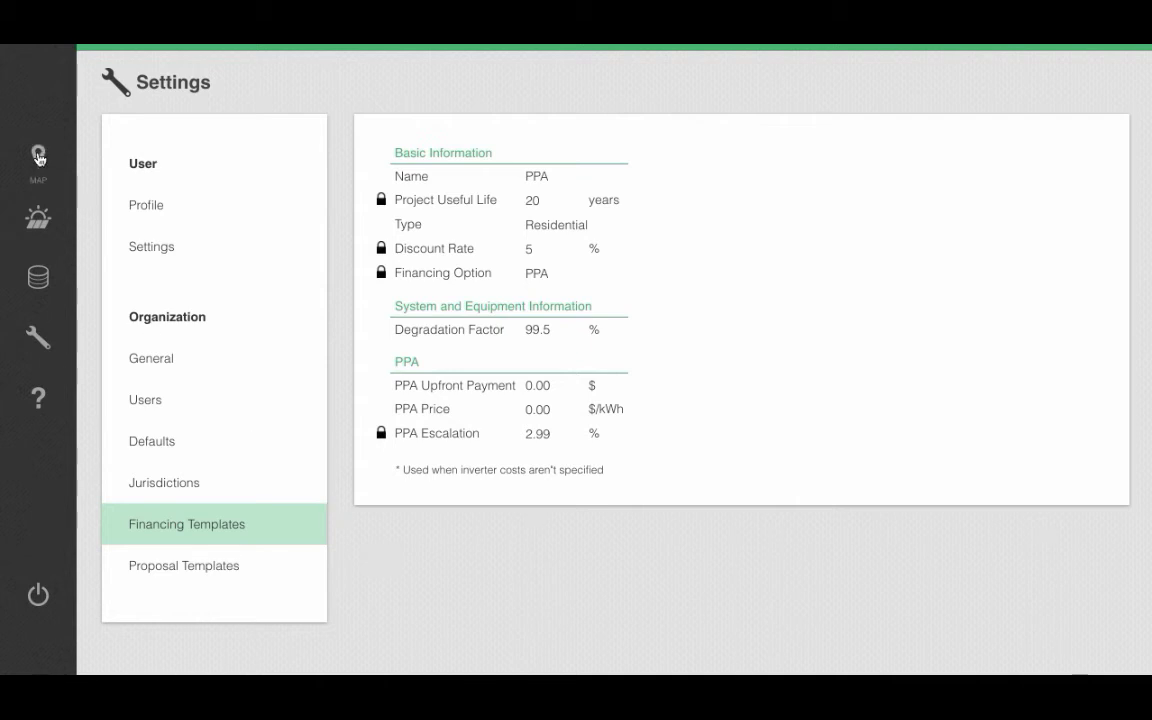
Step: Open the Lease / PPA project from the project map and go to the financings of its Optimized design
{"action": "left_click", "coordinate": [38, 155]}
{"action": "left_click", "coordinate": [936, 265]}
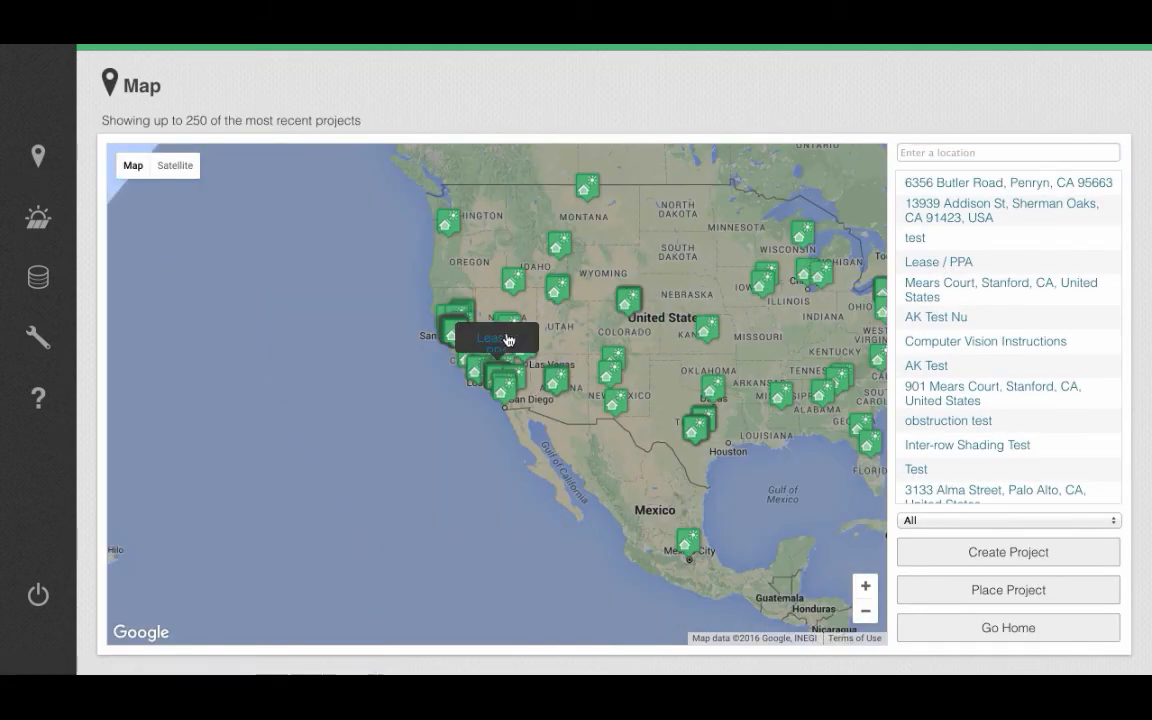
{"action": "left_click", "coordinate": [506, 340]}
{"action": "left_click", "coordinate": [154, 545]}
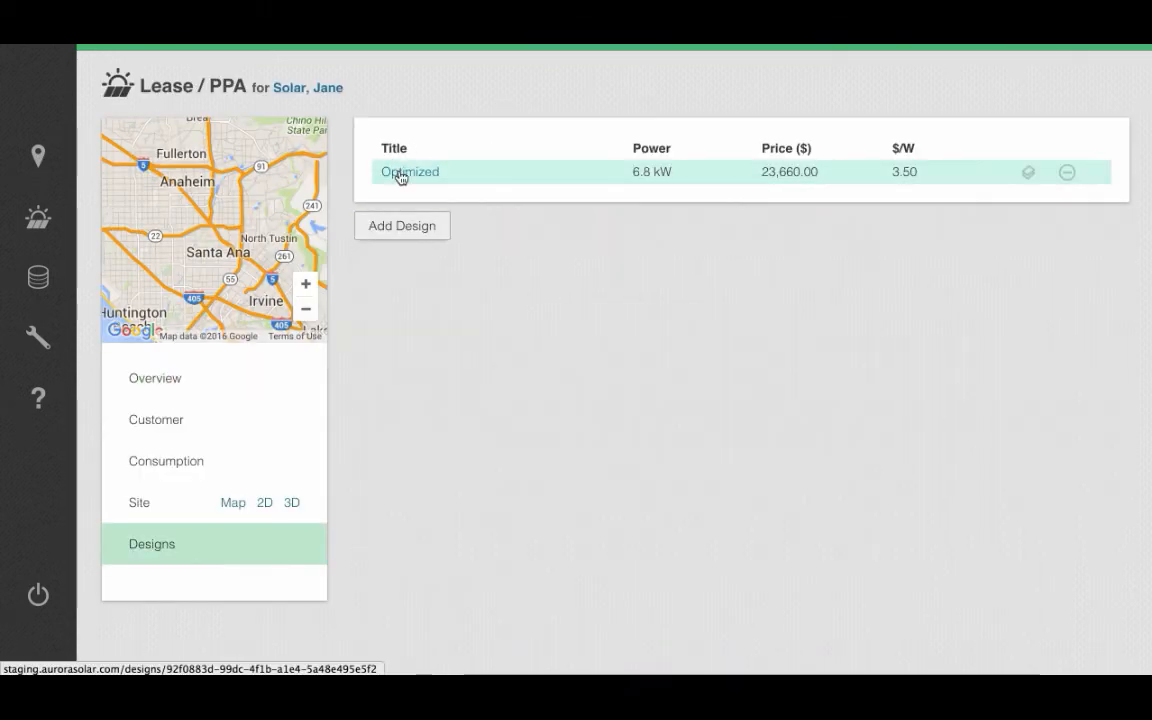
{"action": "left_click", "coordinate": [401, 176]}
{"action": "left_click", "coordinate": [200, 538]}
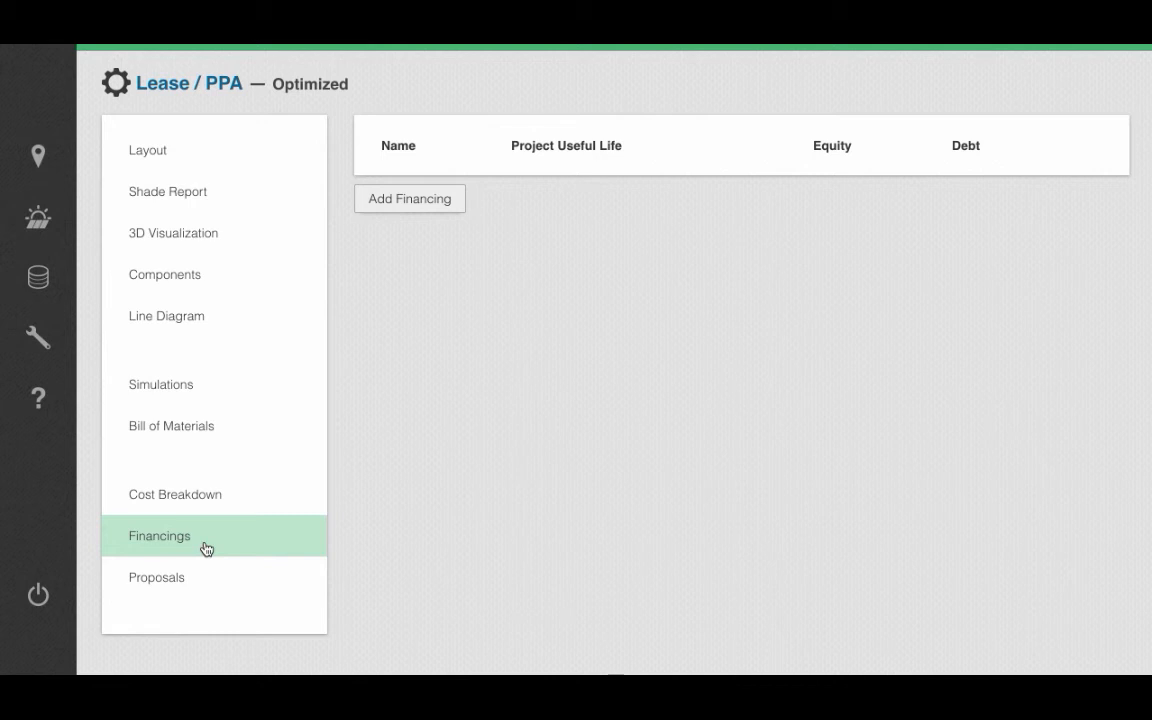
Step: Create a financing named "PPA @ $.15/kWh" for the design, based on the PPA template
{"action": "left_click", "coordinate": [411, 204]}
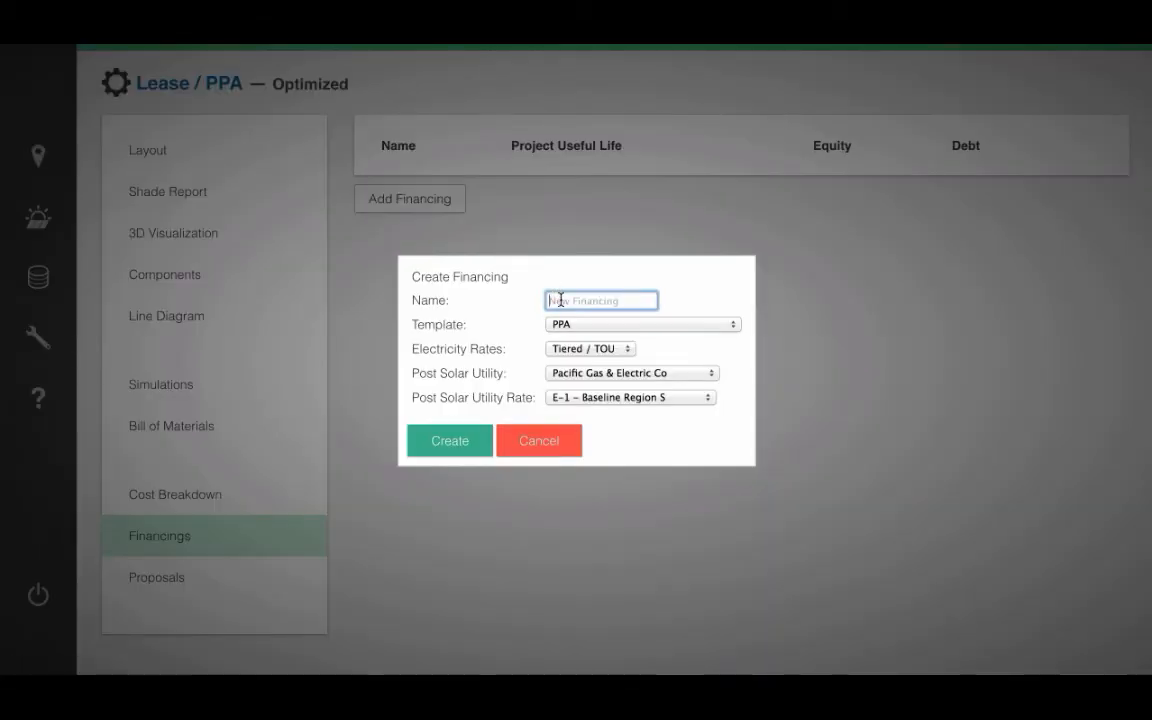
{"action": "type", "text": "PP"}
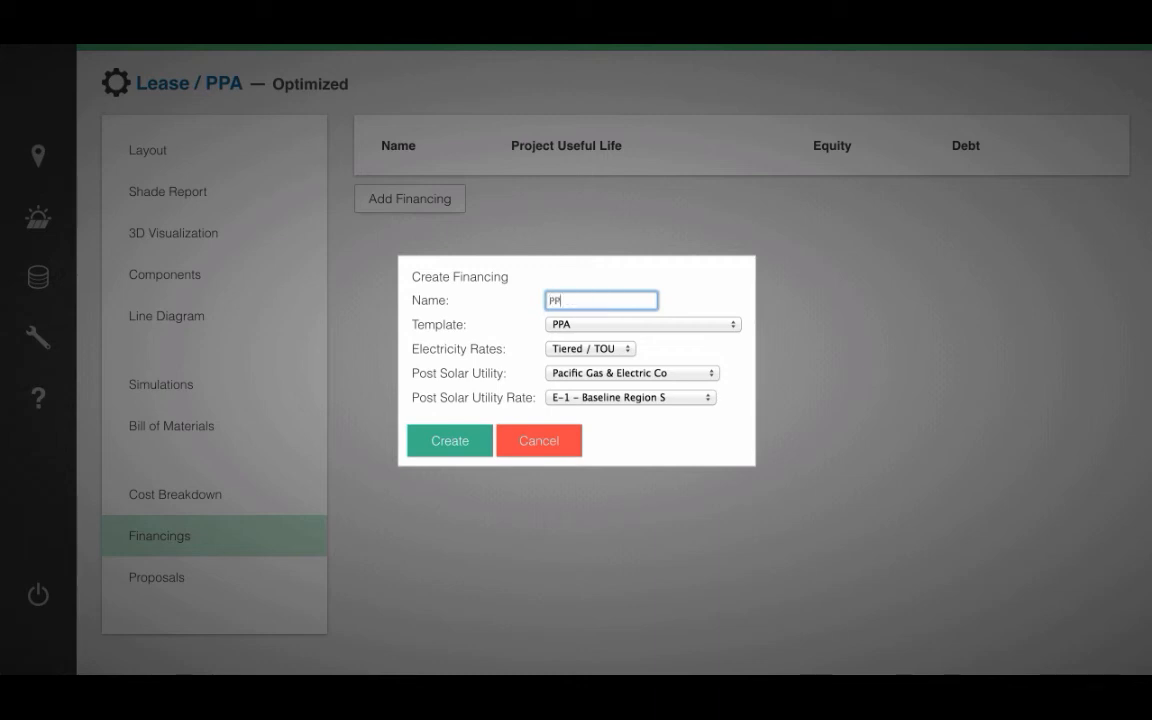
{"action": "type", "text": "A @"}
{"action": "key", "text": "BackSpace"}
{"action": "type", "text": "$.15/kWh"}
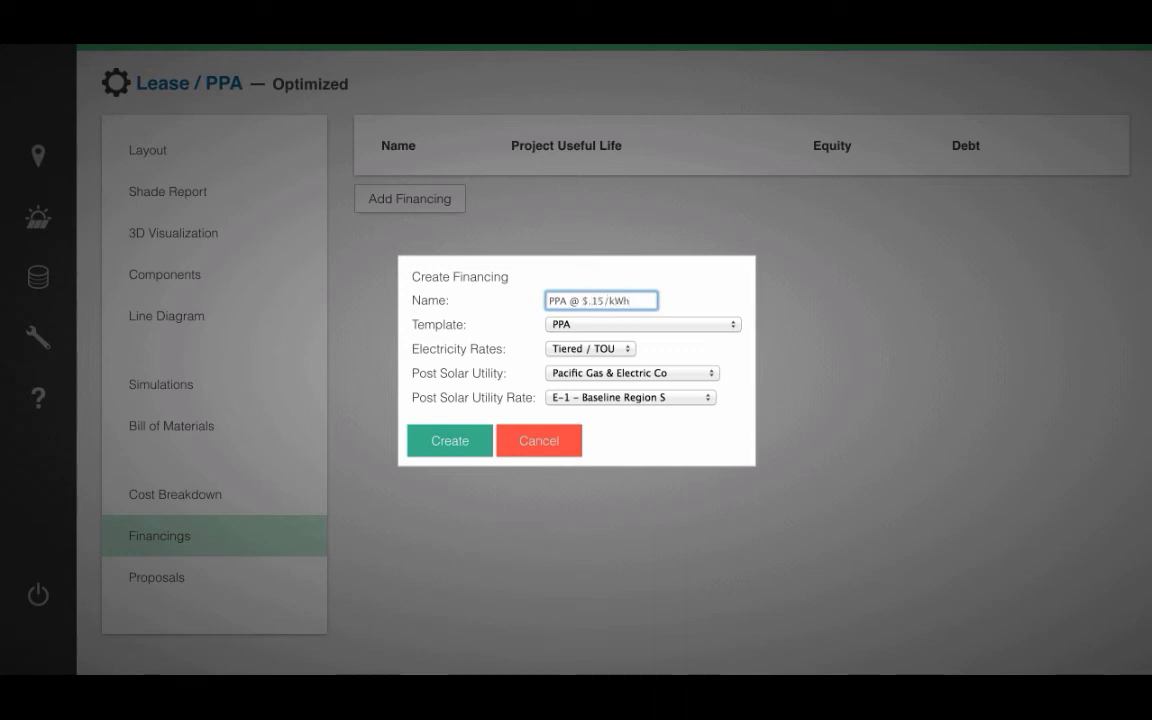
{"action": "left_click", "coordinate": [589, 324]}
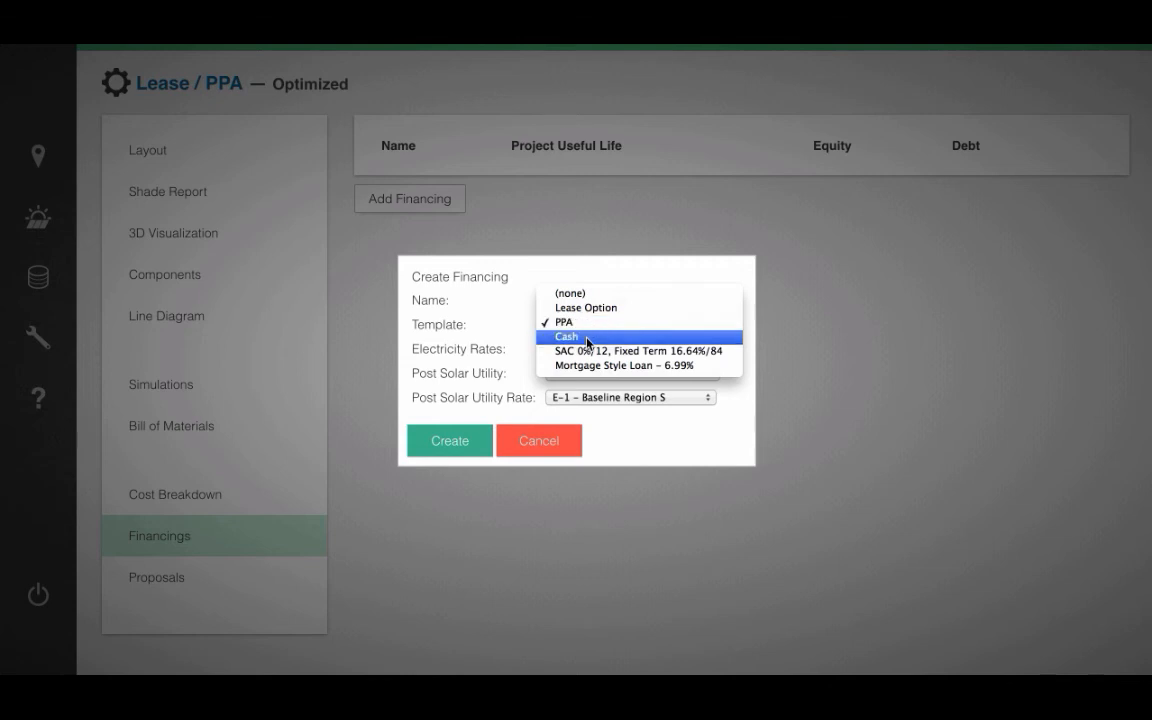
{"action": "left_click", "coordinate": [589, 322]}
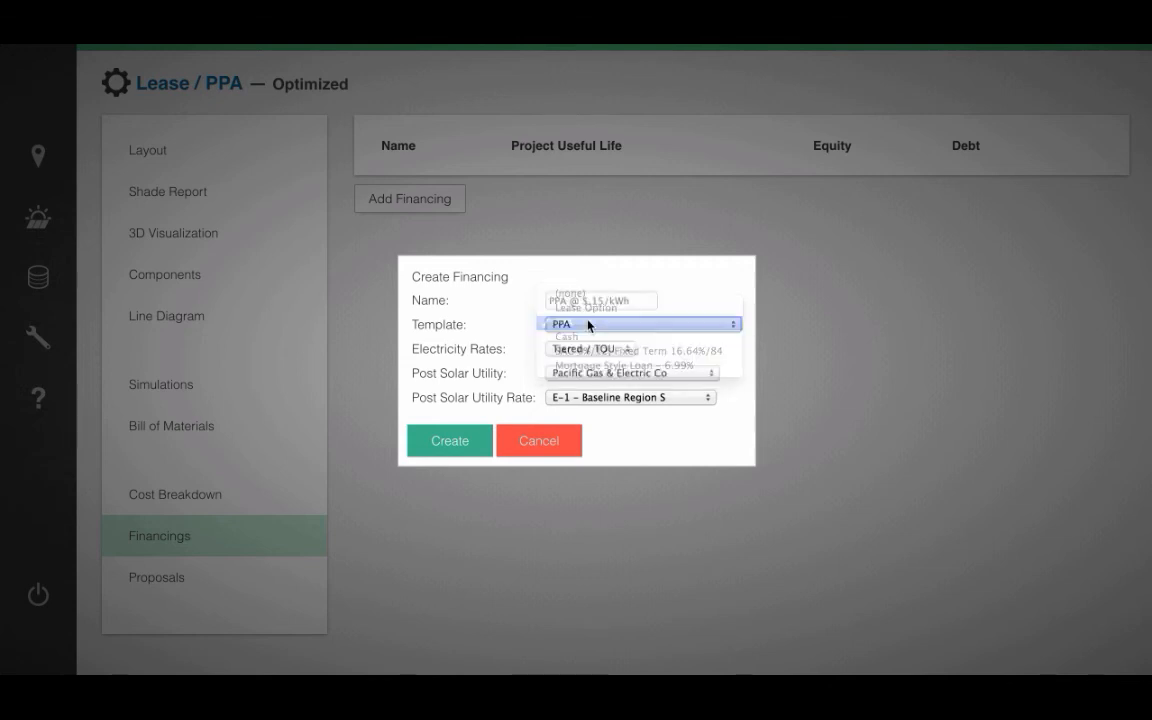
{"action": "left_click", "coordinate": [440, 442]}
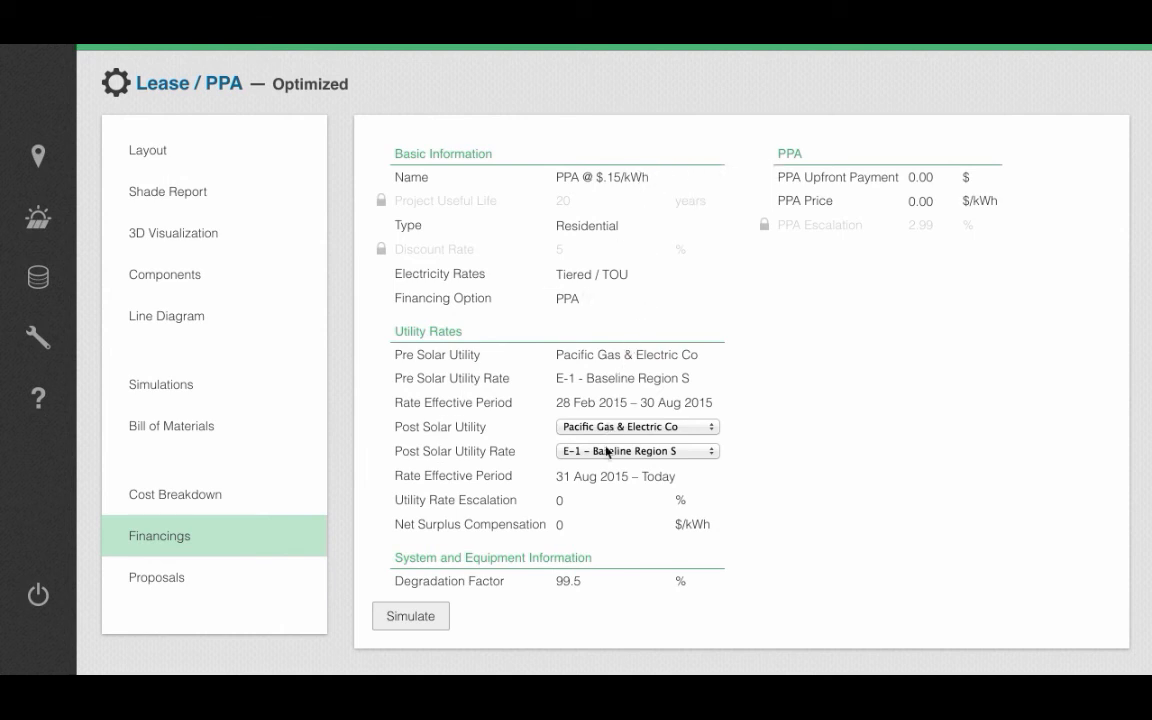
Step: Set the financing's utility rate escalation to 3.5% and its PPA price to 0.15 $/kWh
{"action": "left_click", "coordinate": [579, 502]}
{"action": "type", "text": "3.5"}
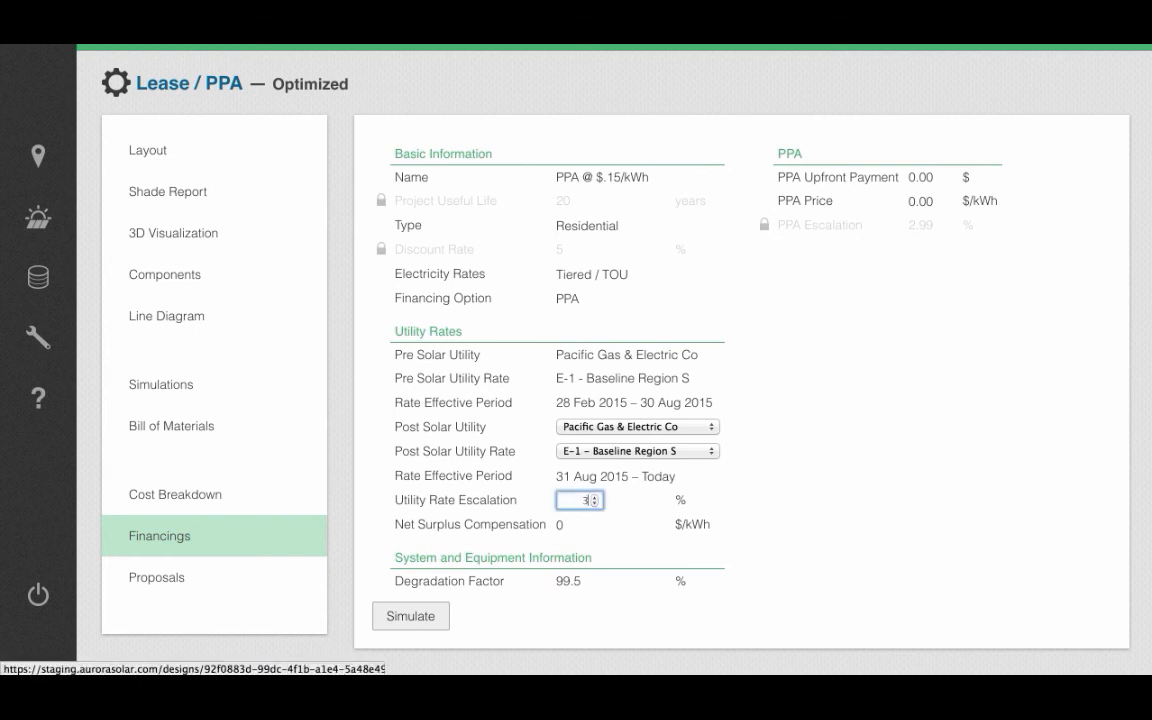
{"action": "left_click", "coordinate": [805, 457]}
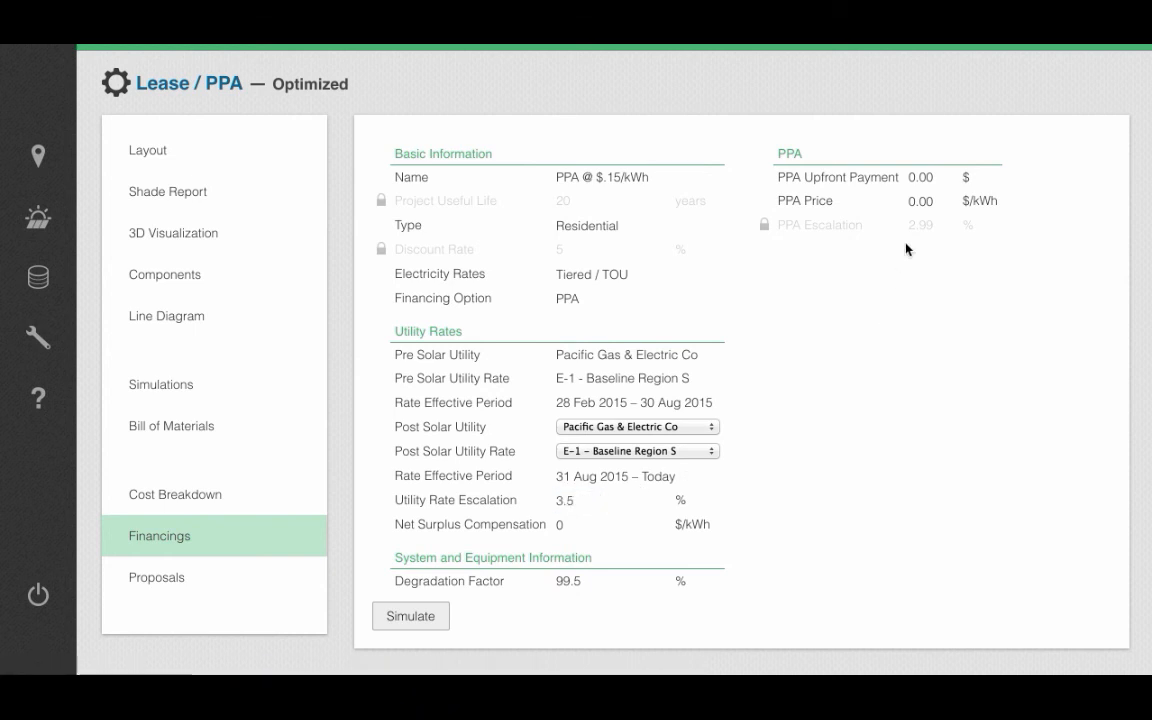
{"action": "left_click", "coordinate": [944, 203]}
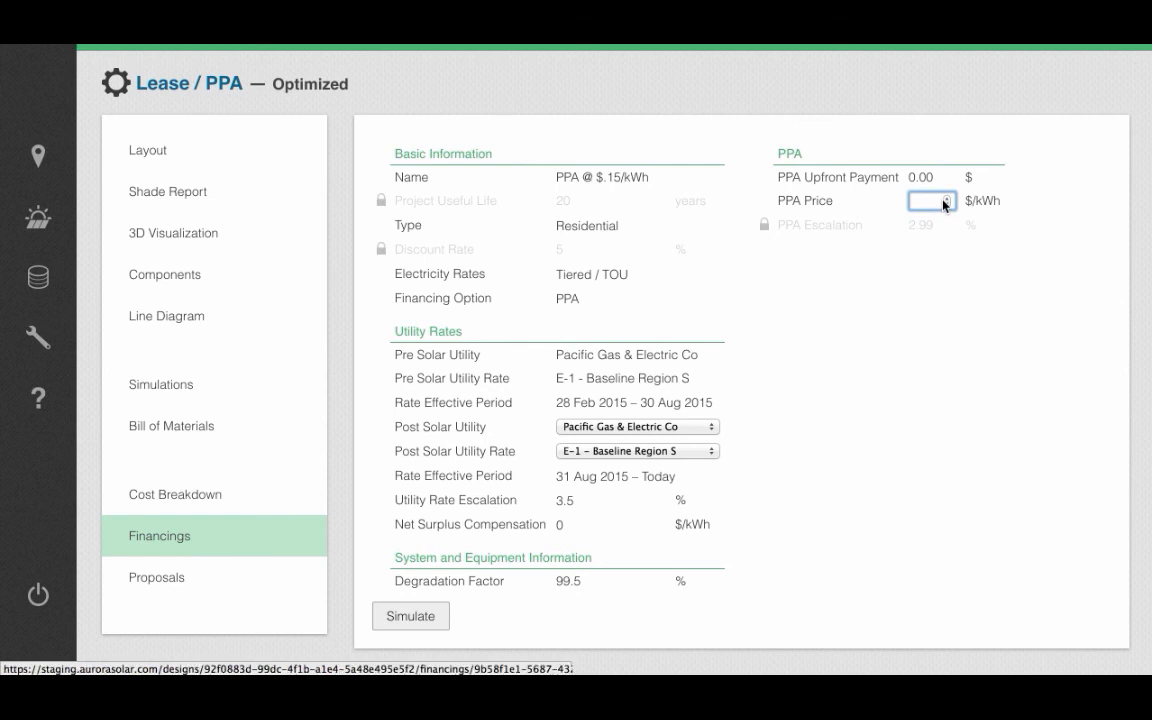
{"action": "type", "text": ".15"}
{"action": "left_click", "coordinate": [894, 296]}
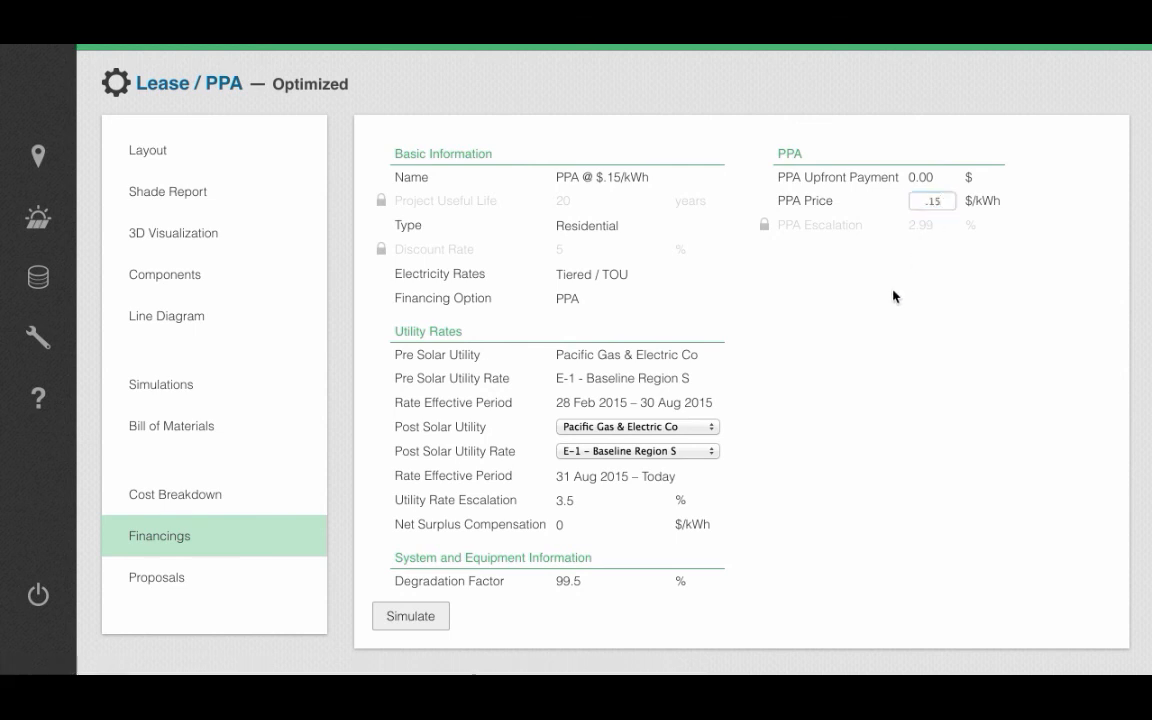
Step: Simulate the PPA financing and review its financial summary with the Bill Savings and Solar Production charts
{"action": "mouse_move", "coordinate": [944, 178]}
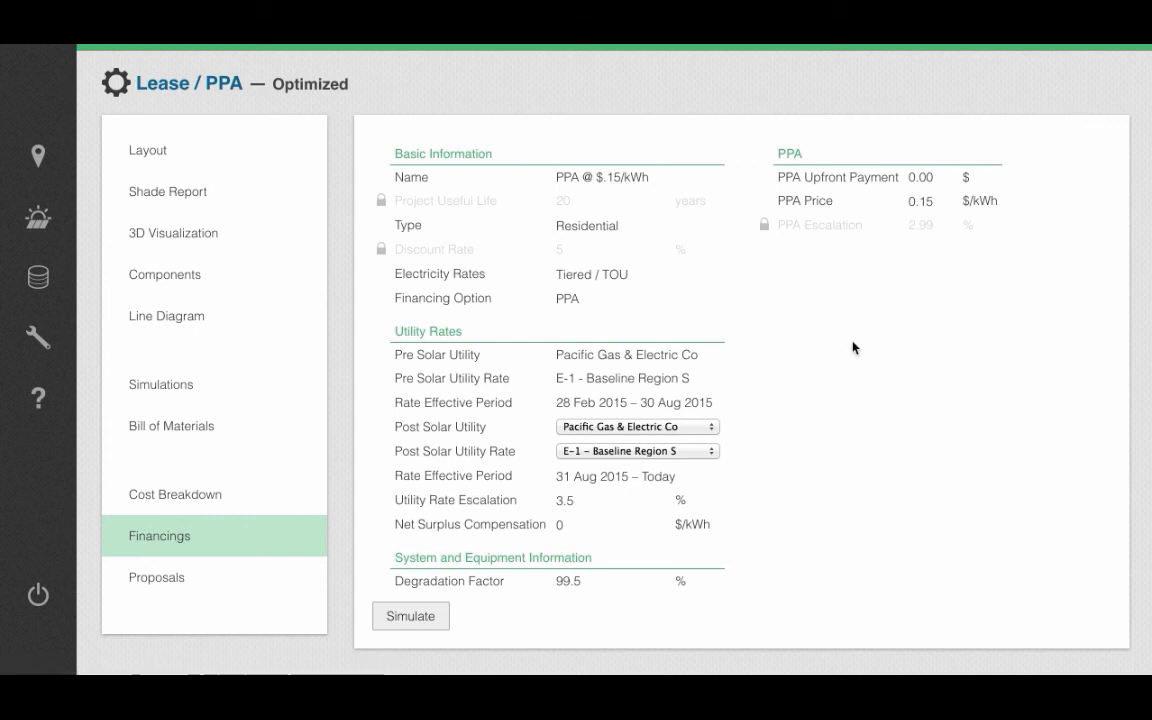
{"action": "scroll", "coordinate": [851, 345], "scroll_direction": "down", "scroll_amount": 1}
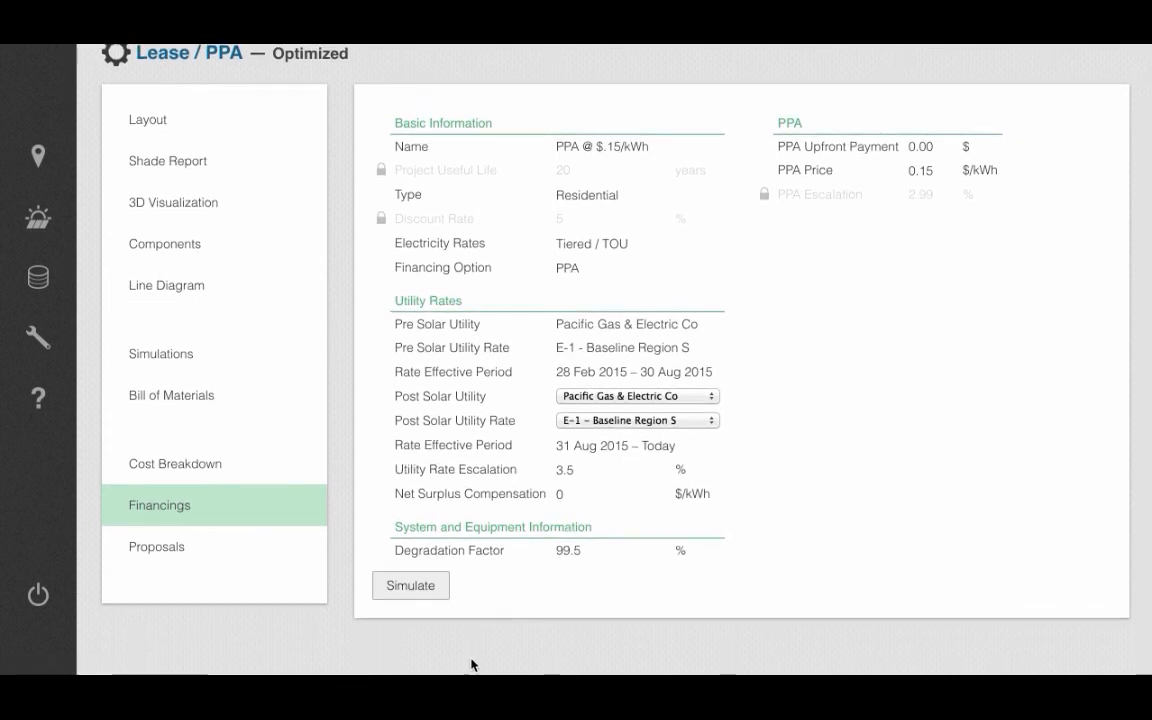
{"action": "left_click", "coordinate": [421, 593]}
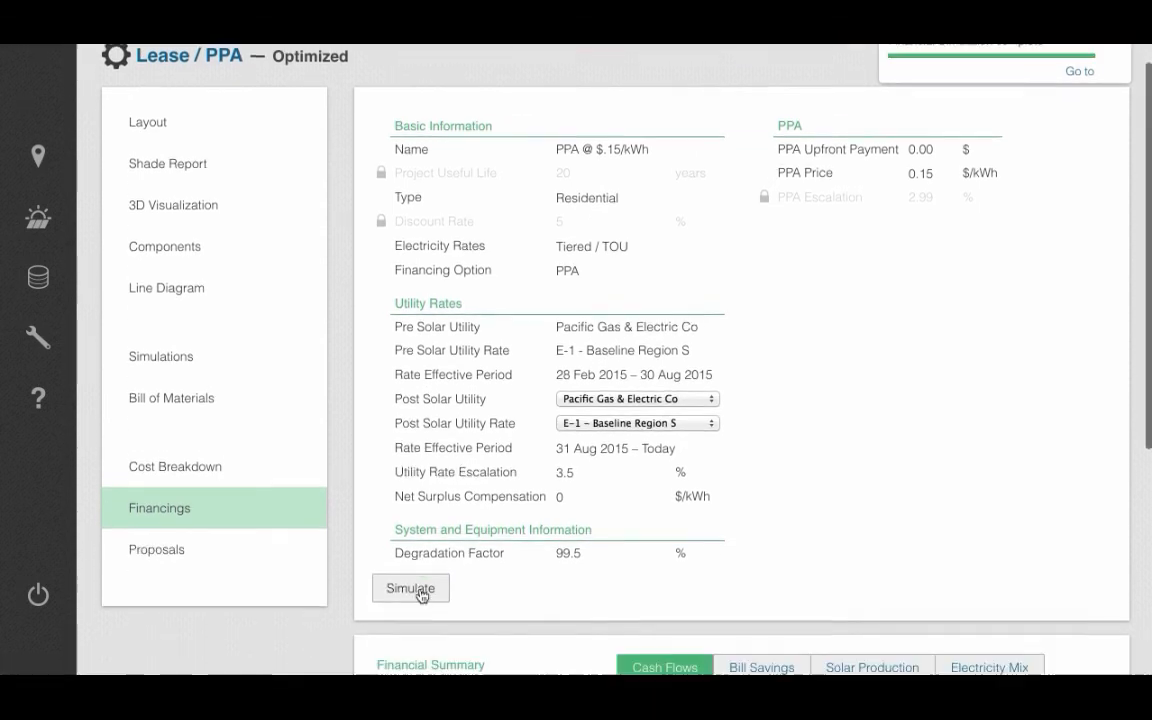
{"action": "scroll", "coordinate": [420, 594], "scroll_direction": "down", "scroll_amount": 3}
{"action": "scroll", "coordinate": [420, 594], "scroll_direction": "down", "scroll_amount": 3}
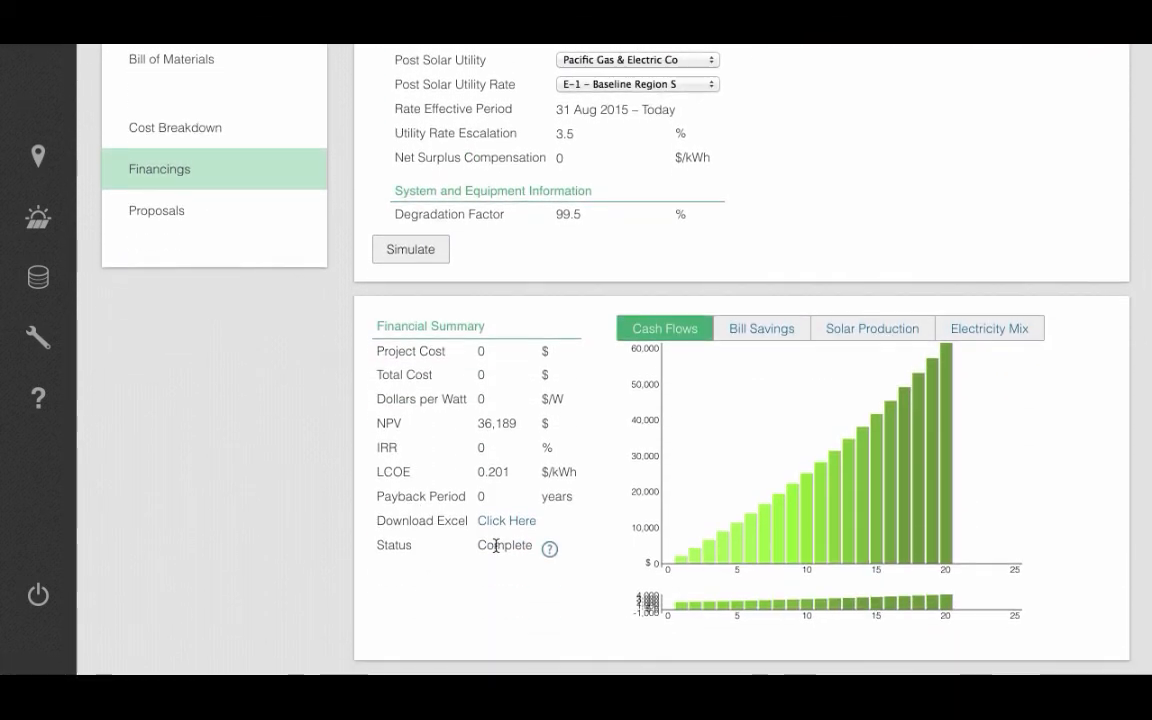
{"action": "left_click", "coordinate": [760, 331]}
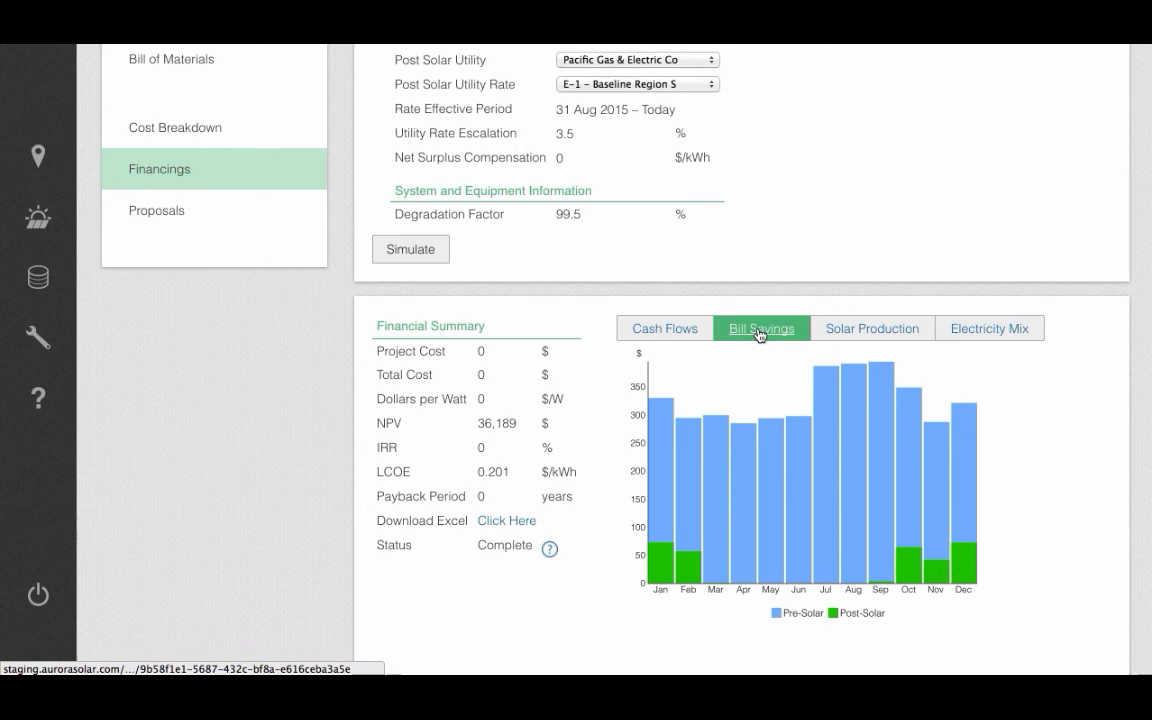
{"action": "left_click", "coordinate": [852, 331]}
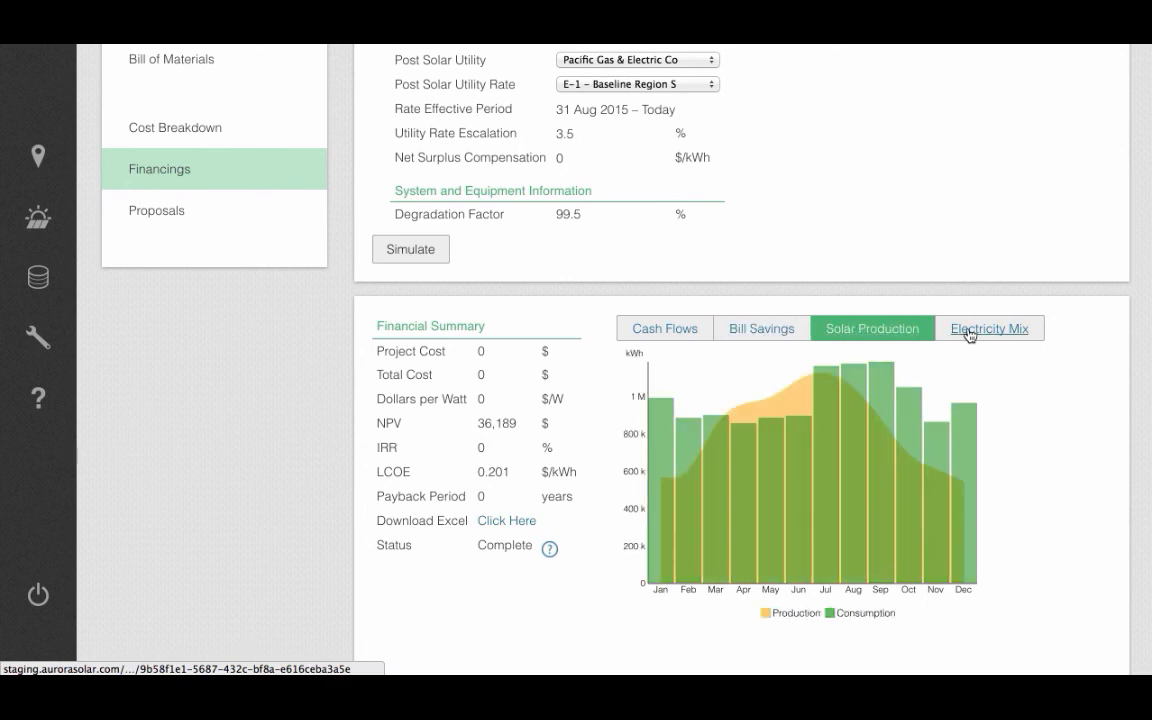